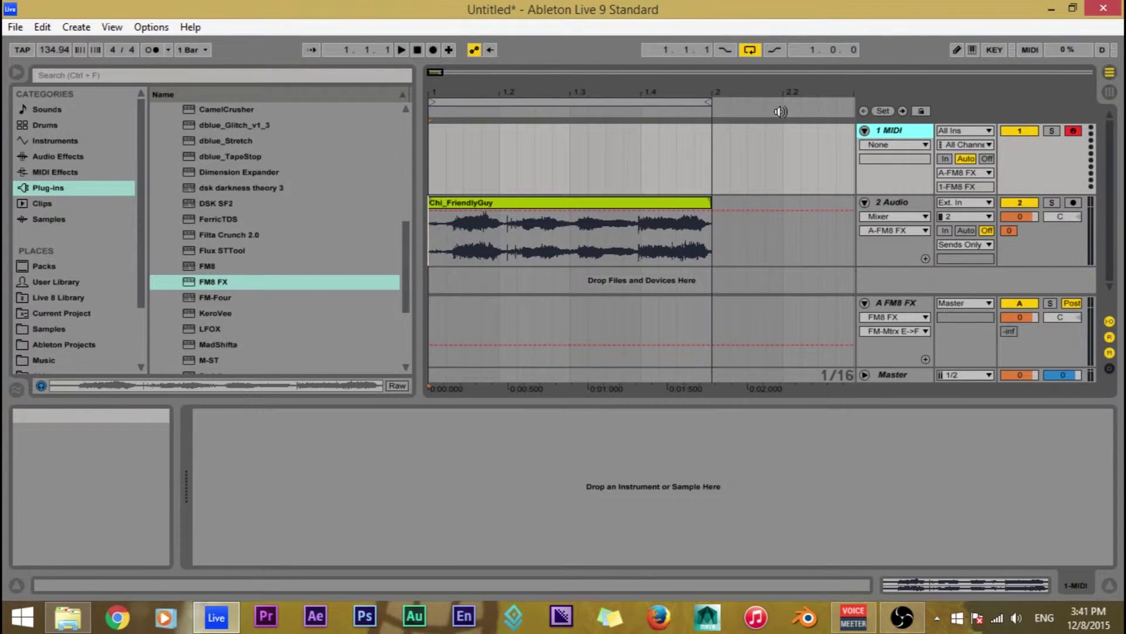
- Select the A FM8 FX return track so its FM8 FX device is shown
left_click(899, 206)
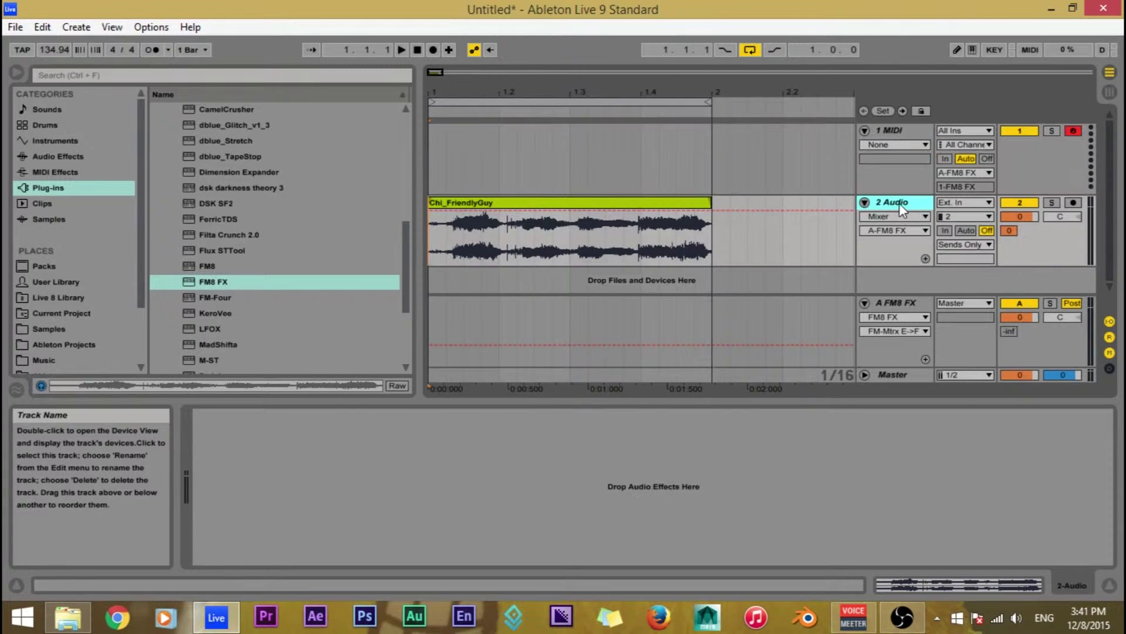
left_click(902, 616)
left_click(902, 616)
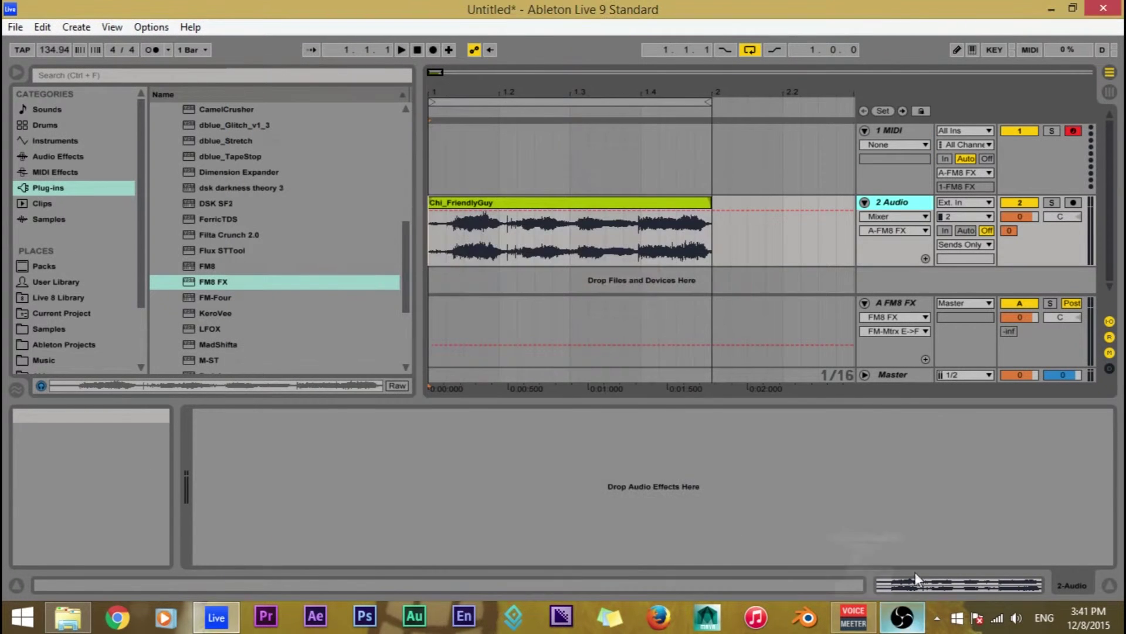
left_click(898, 302)
- Open and reposition the FM8 FX window, then play and stop the vocal through it
left_click(229, 416)
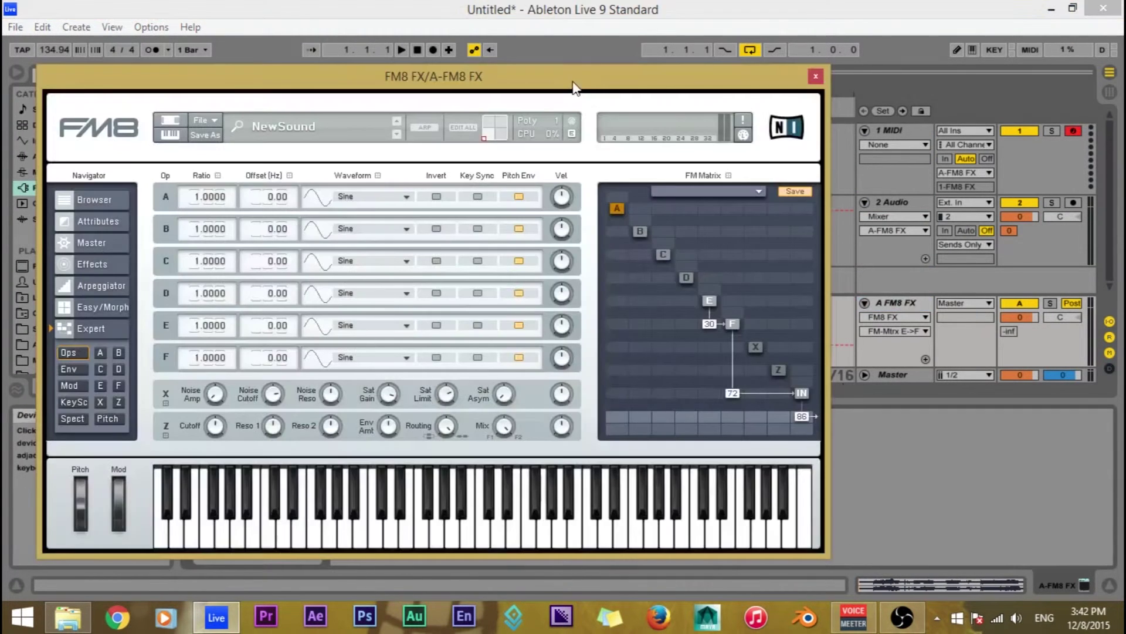
left_click_drag(359, 94, 411, 53)
left_click(402, 49)
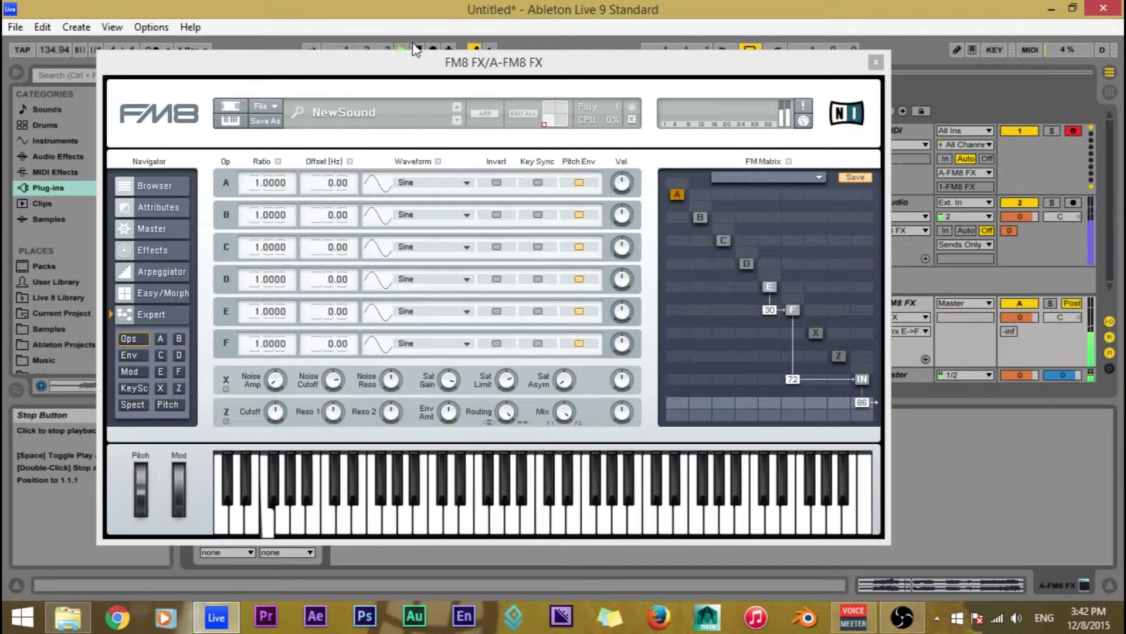
left_click(418, 50)
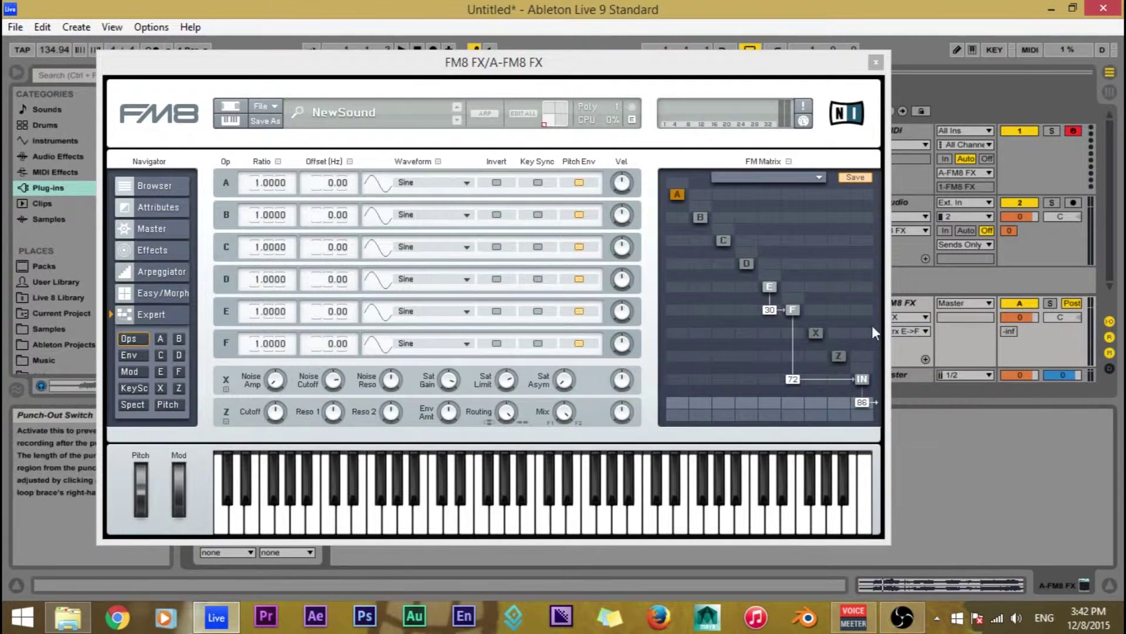
left_click_drag(739, 74, 726, 66)
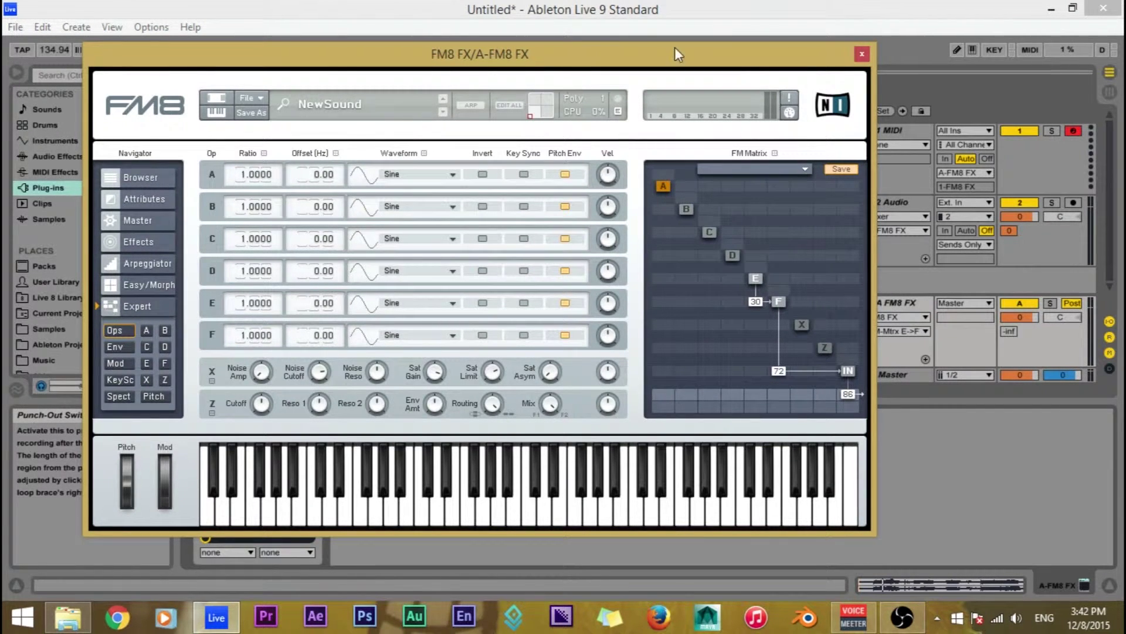
- Select the 1 MIDI and 2 Audio tracks in the fresh set
left_click(861, 55)
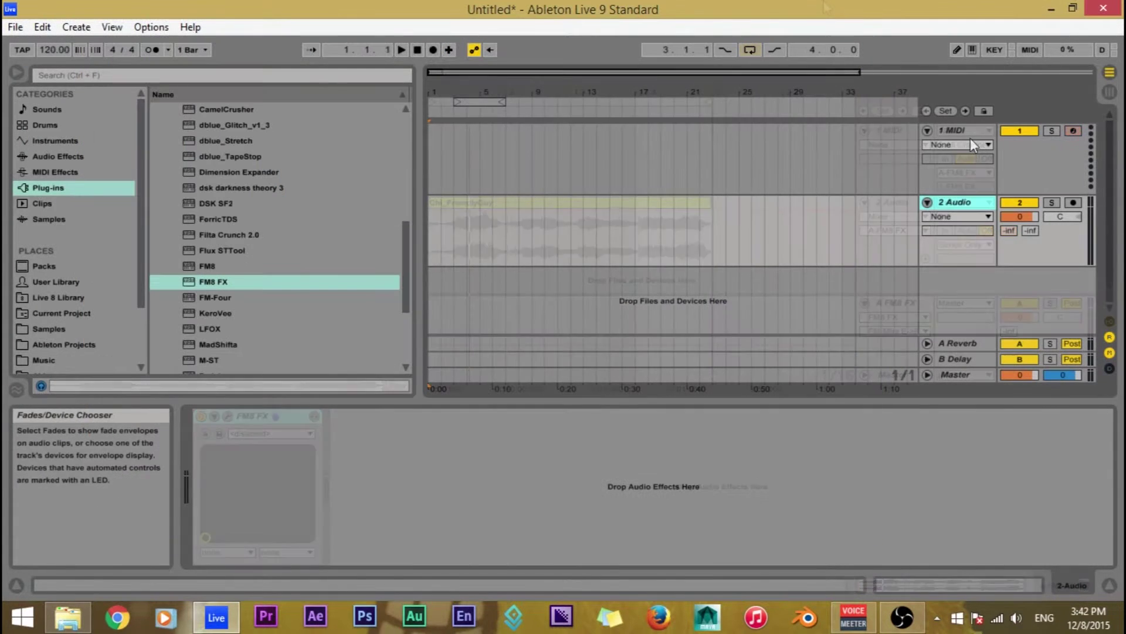
left_click(970, 138)
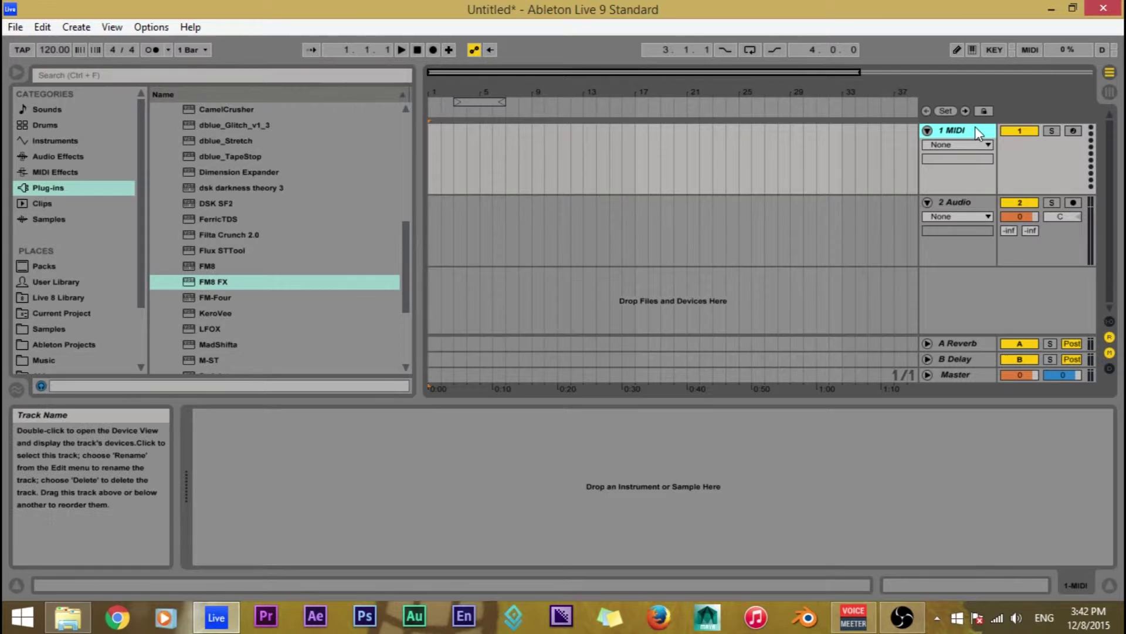
left_click(967, 202)
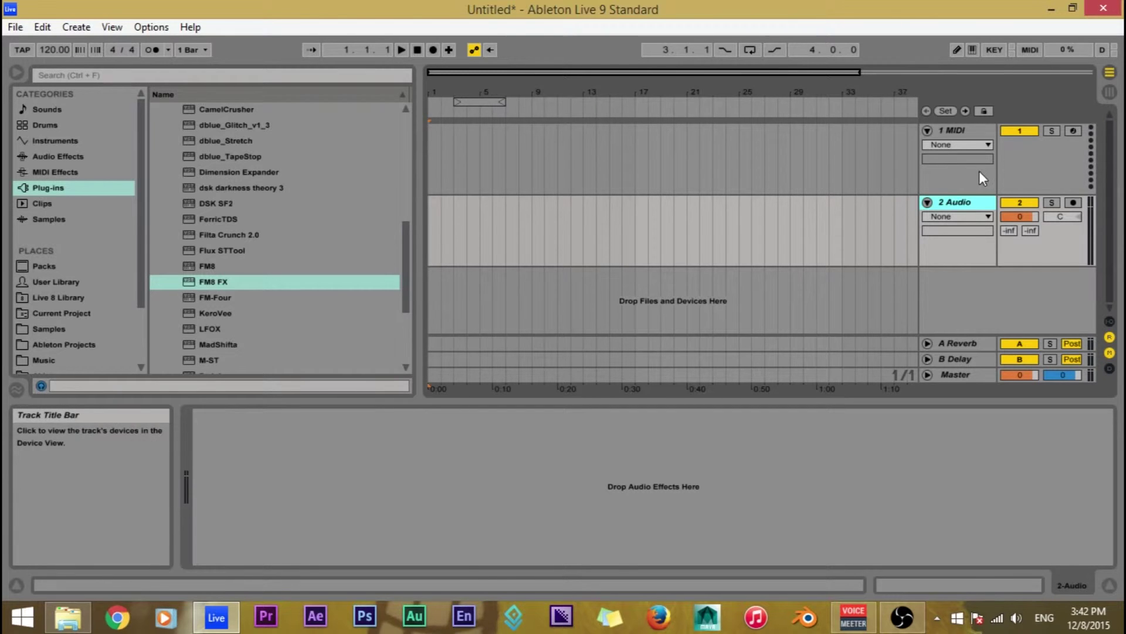
- Drop Chi_FriendlyGuy.wav from Samples onto 2 Audio, loop its range and play it
left_click(58, 328)
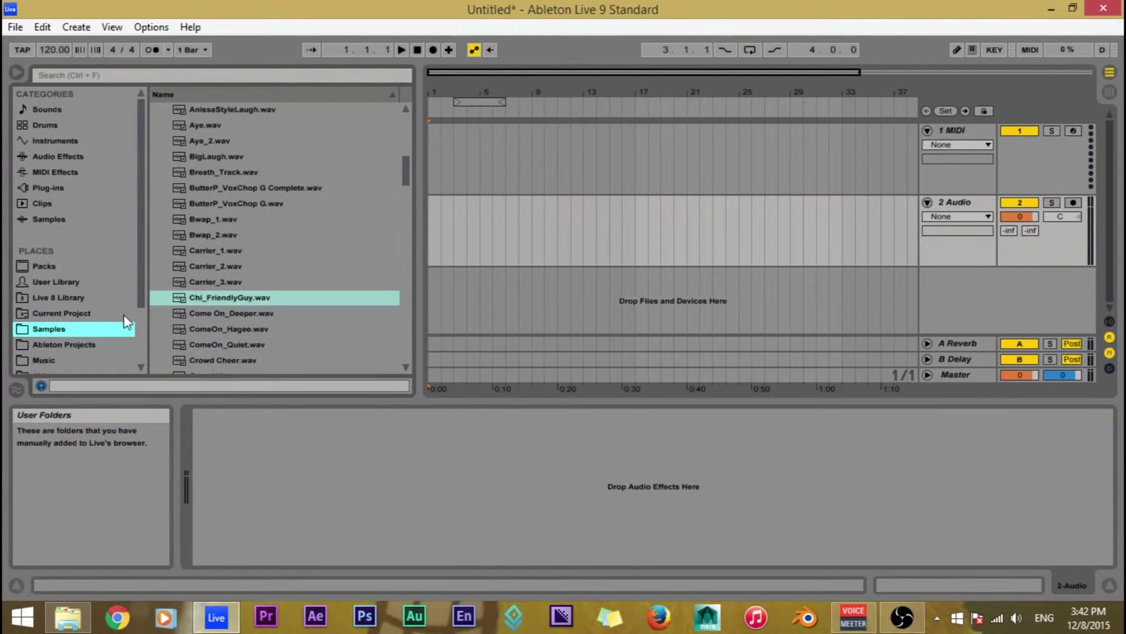
left_click_drag(200, 299, 441, 256)
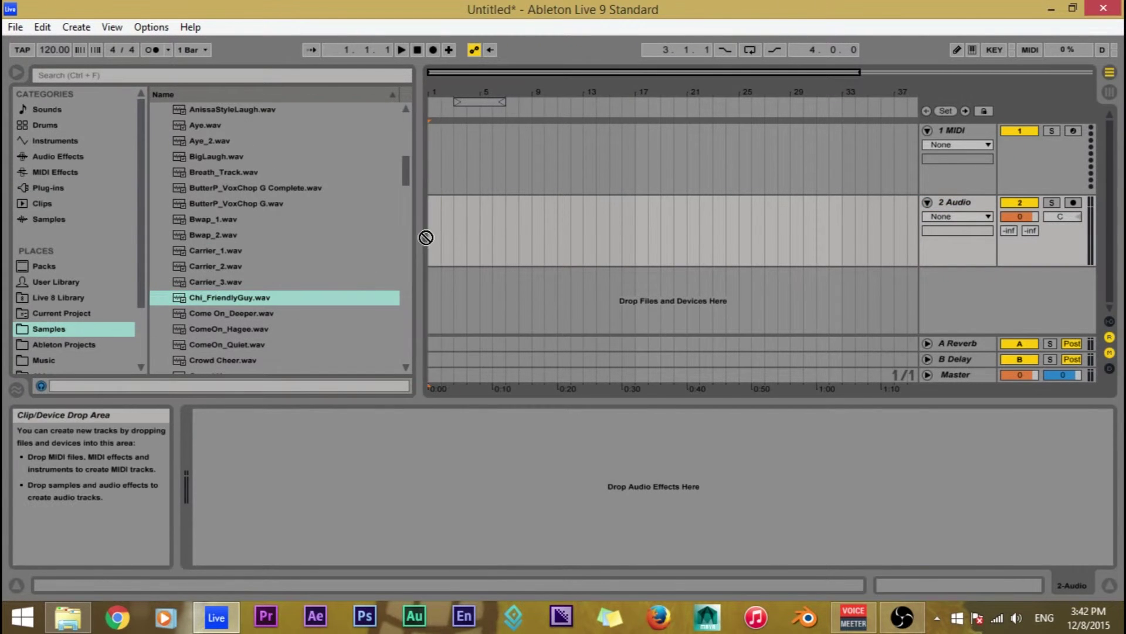
left_click_drag(442, 73, 497, 175)
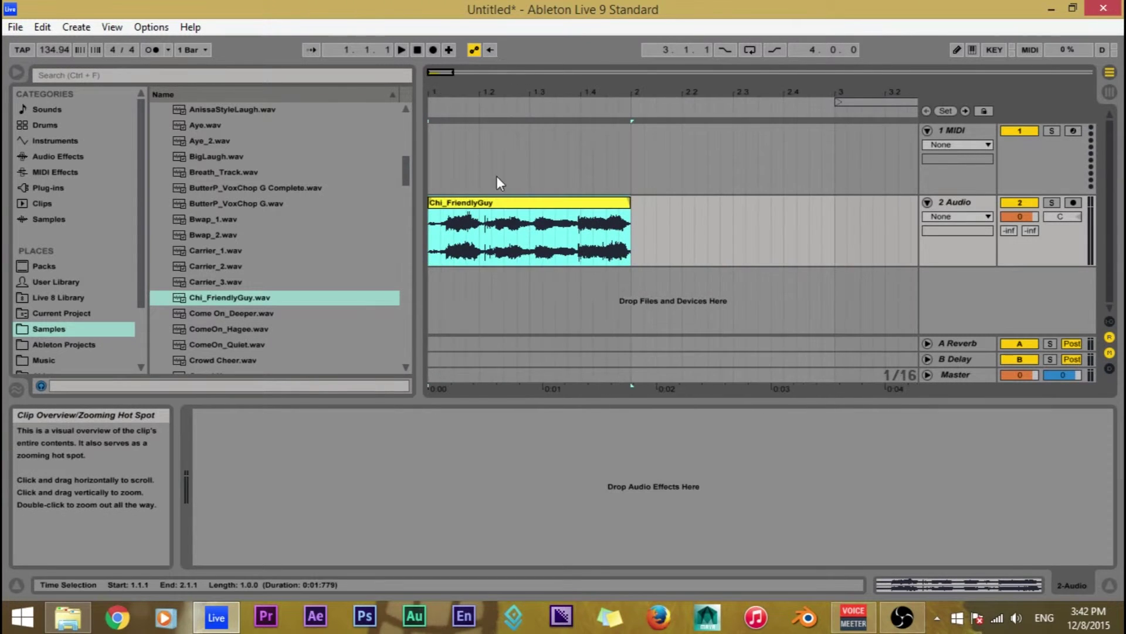
key("ctrl+l")
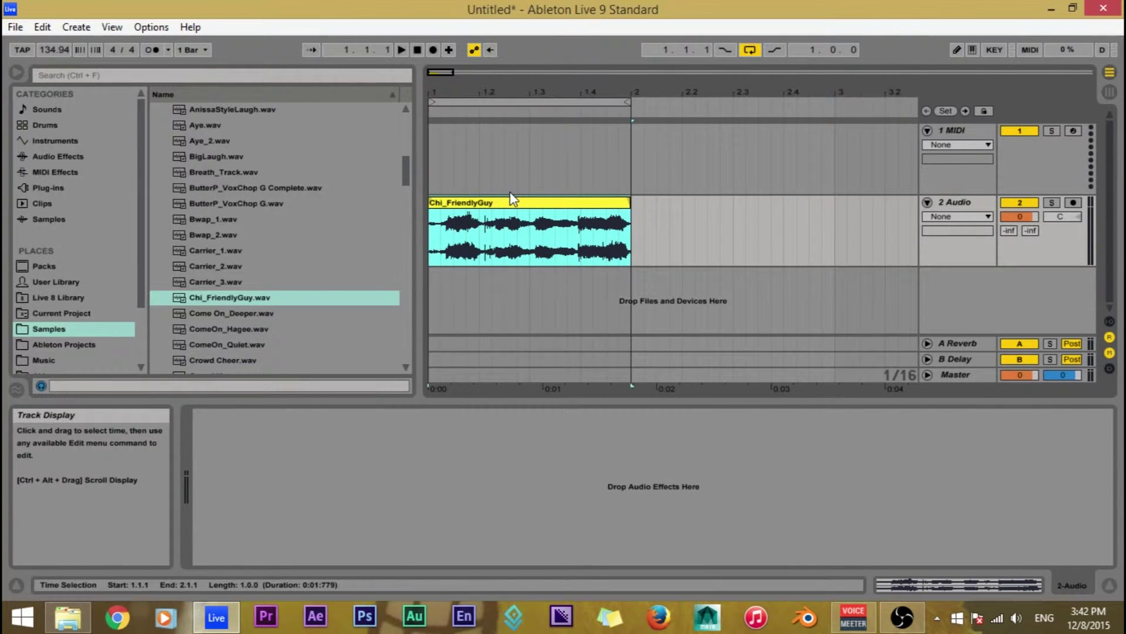
key("space")
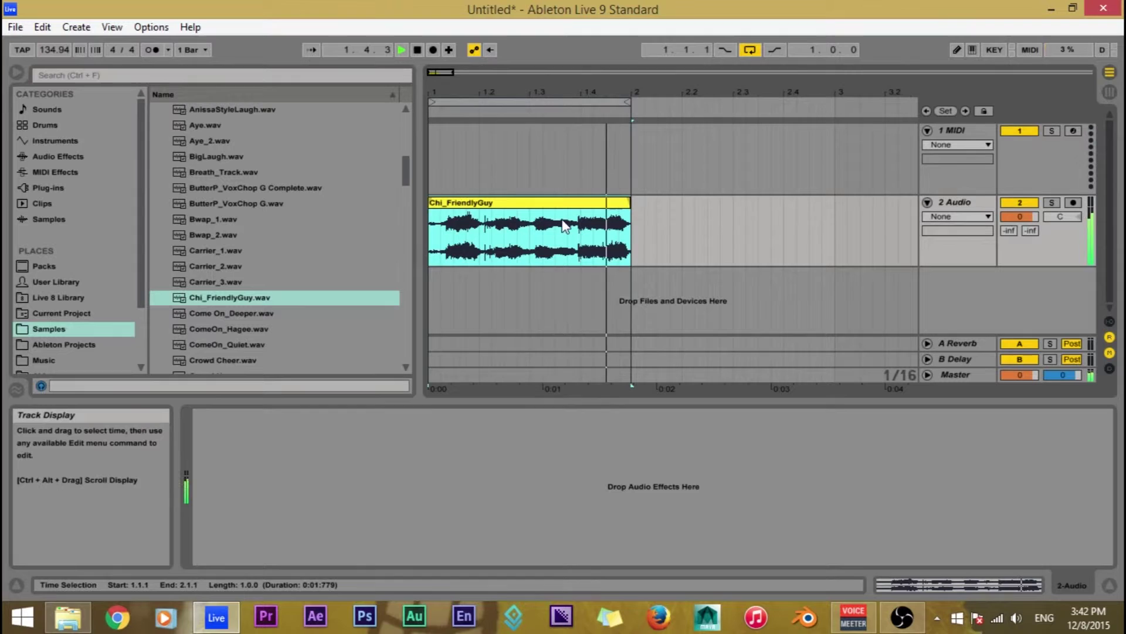
key("space")
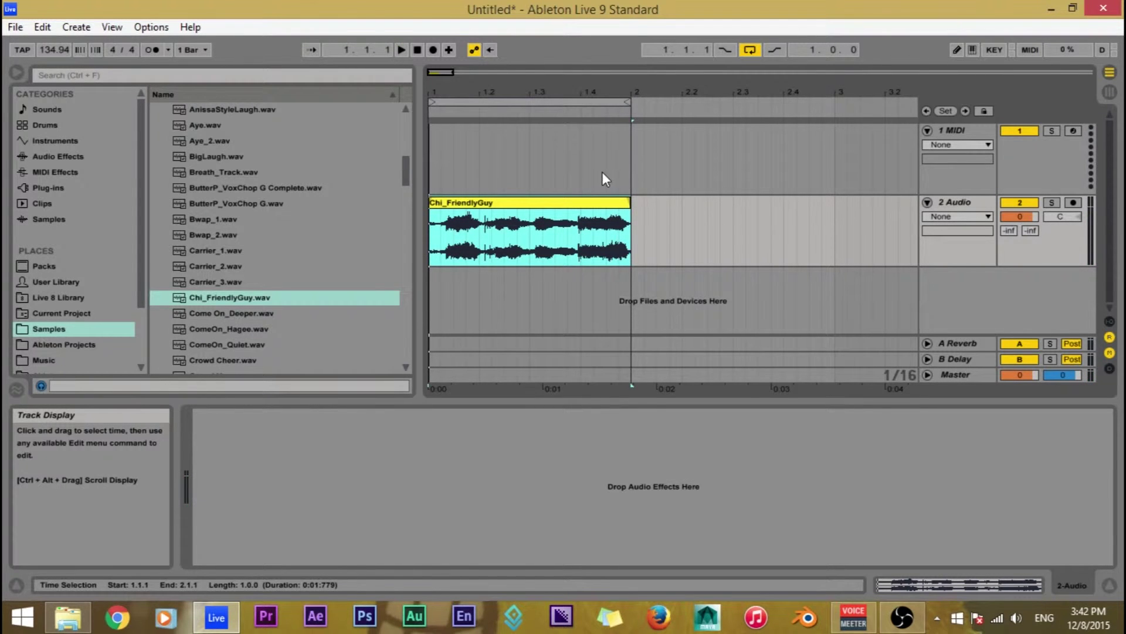
- Delete the A Reverb and B Delay return tracks
left_click(969, 201)
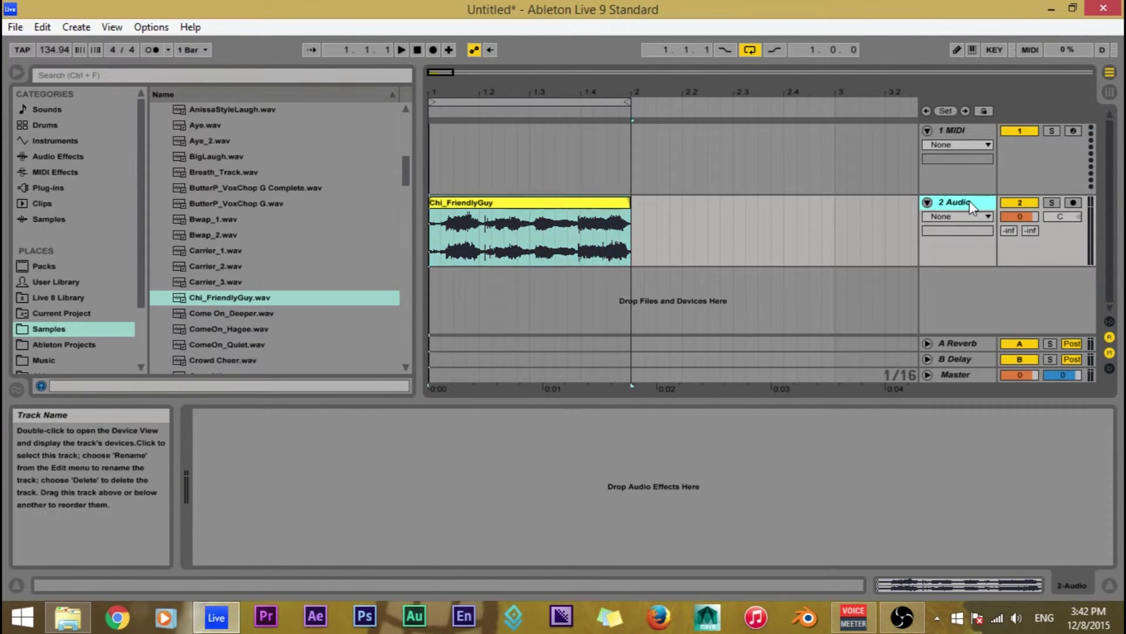
left_click(964, 342)
left_click(961, 357, "shift")
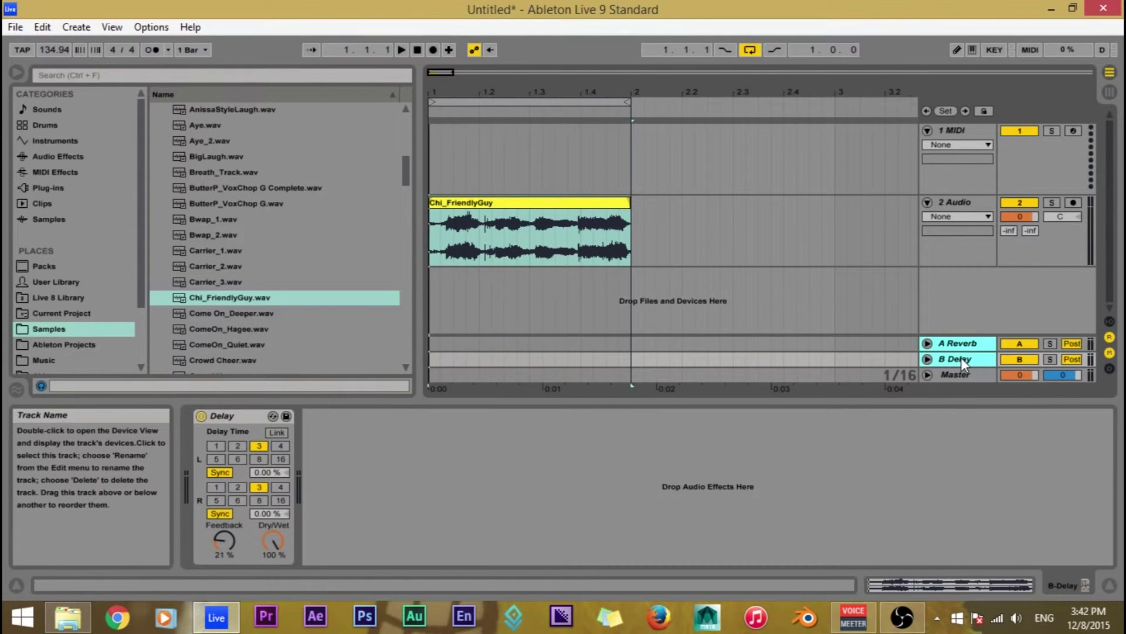
key("Delete")
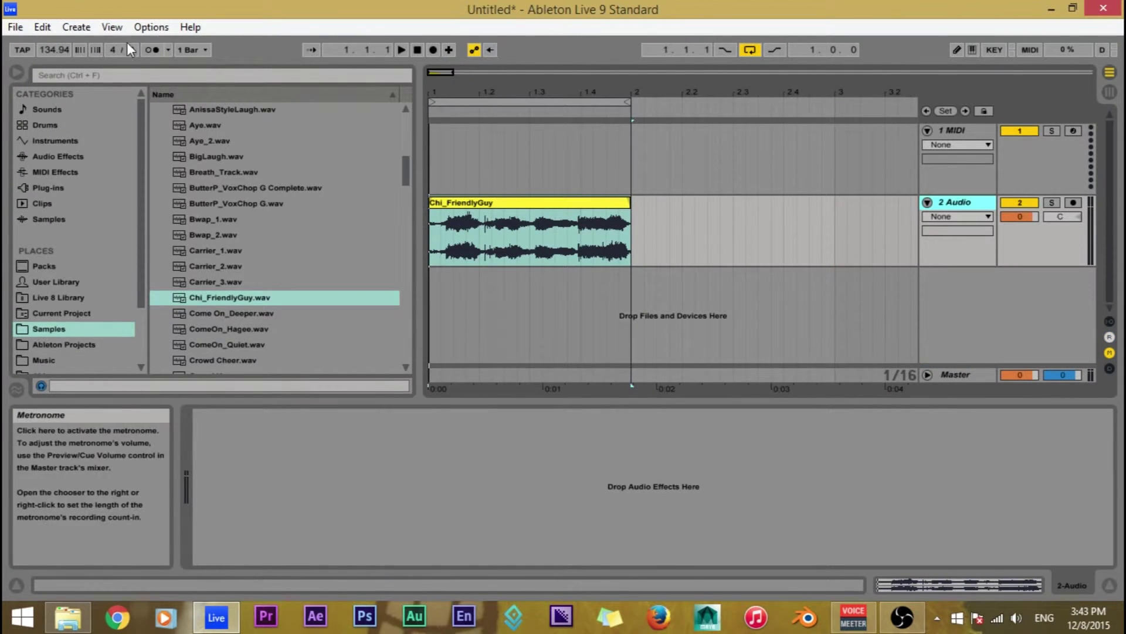
- Insert a new empty return track, A Return, and unfold it
left_click(77, 27)
left_click(160, 212)
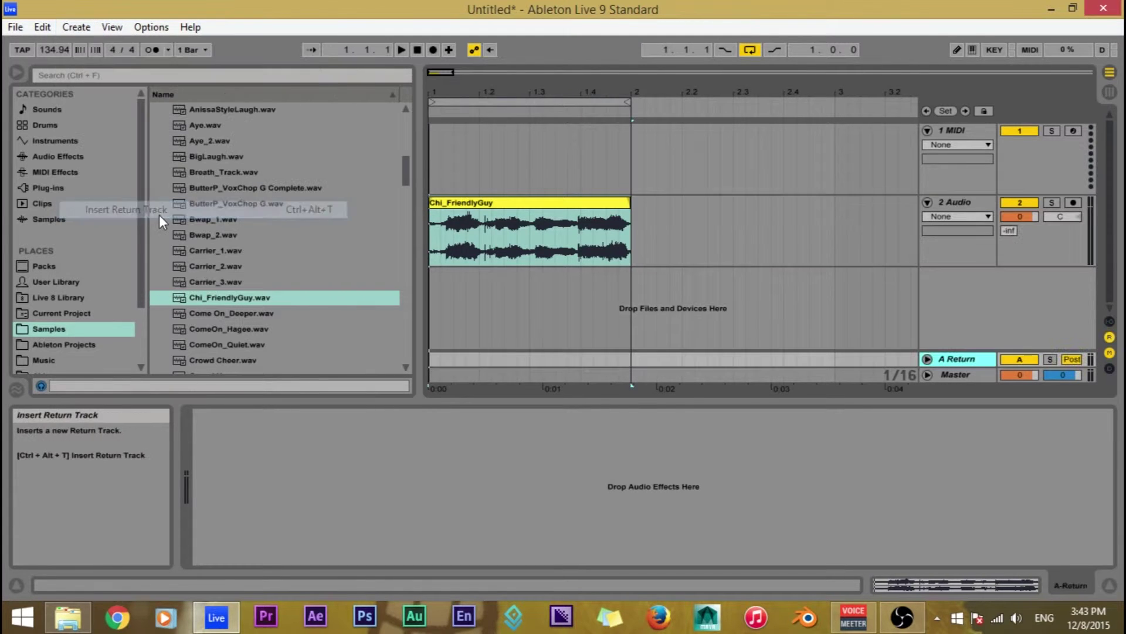
left_click(928, 359)
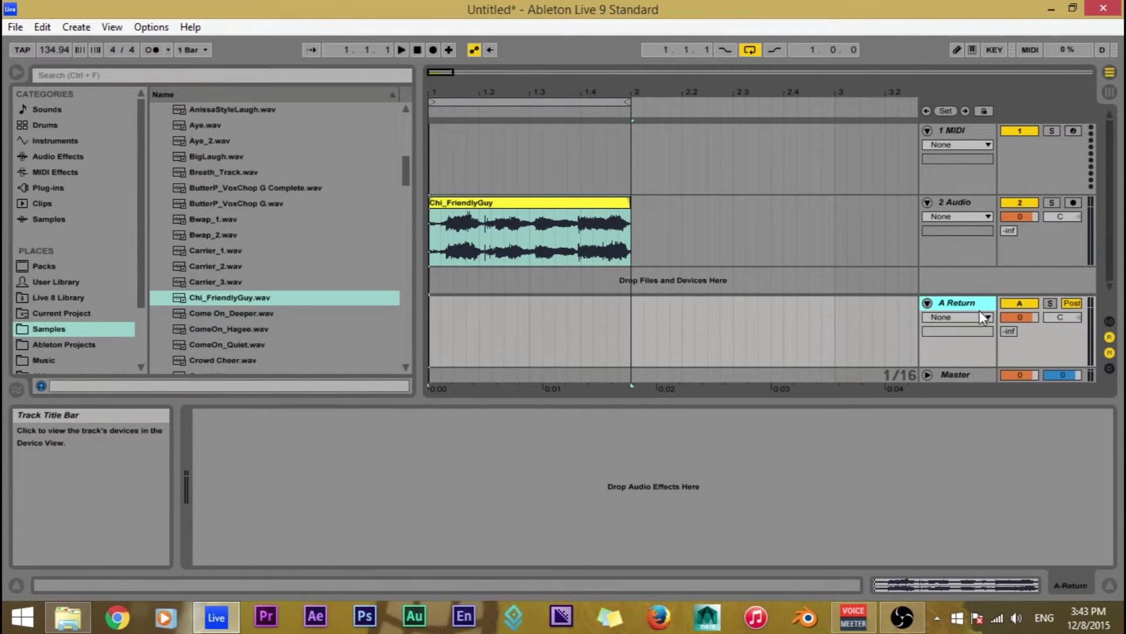
left_click(979, 204)
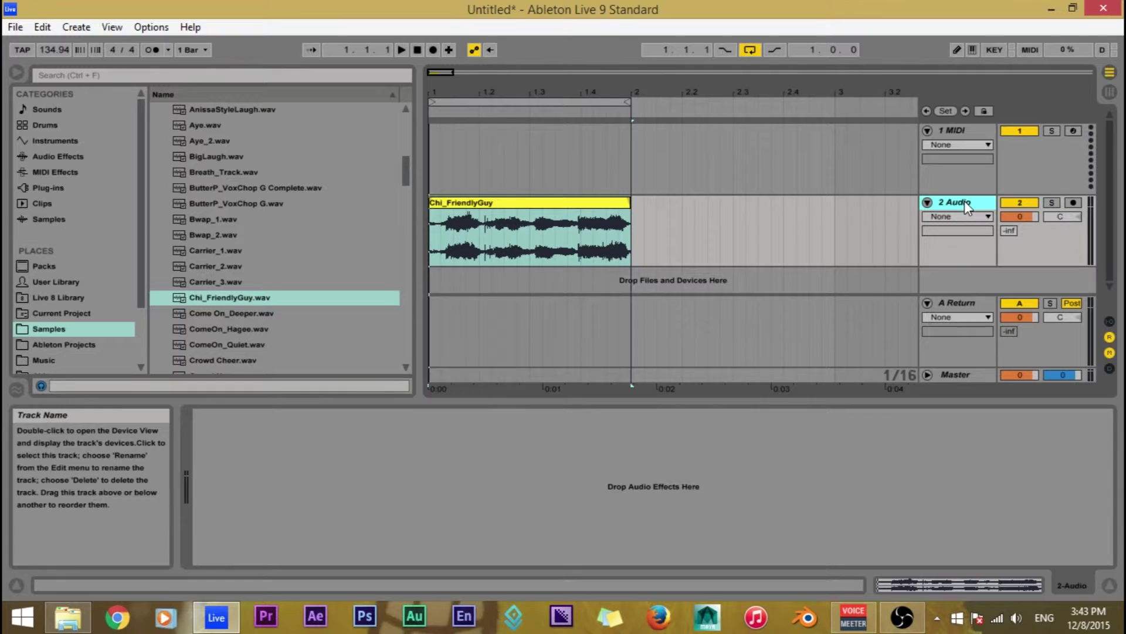
- Show the In/Out section and set 2 Audio's output to Sends Only
left_click(976, 301)
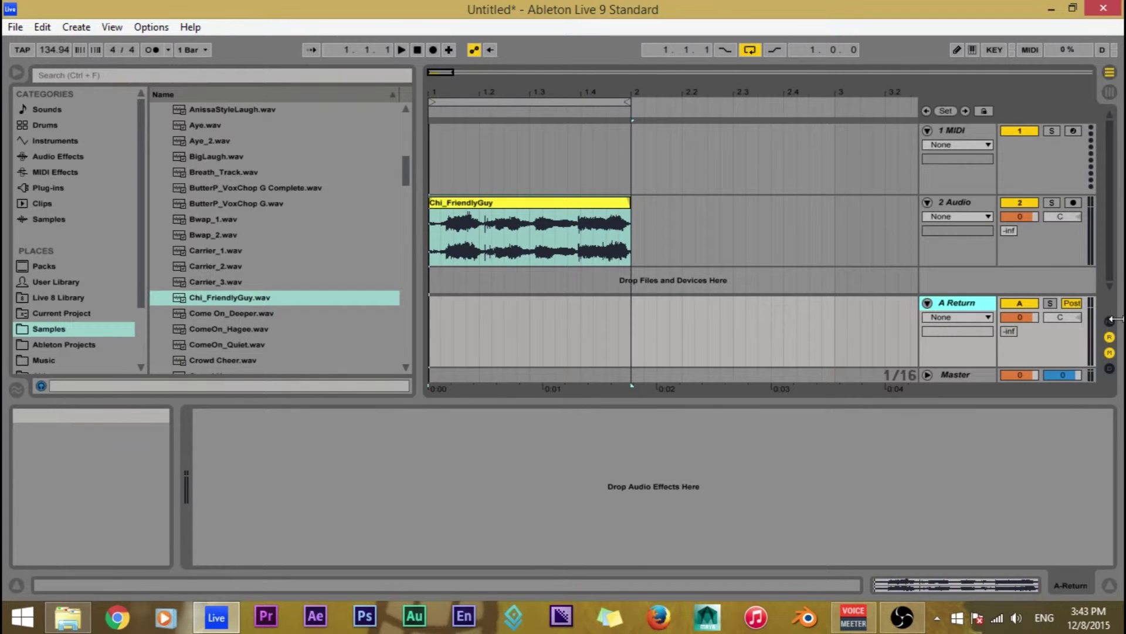
left_click(1110, 322)
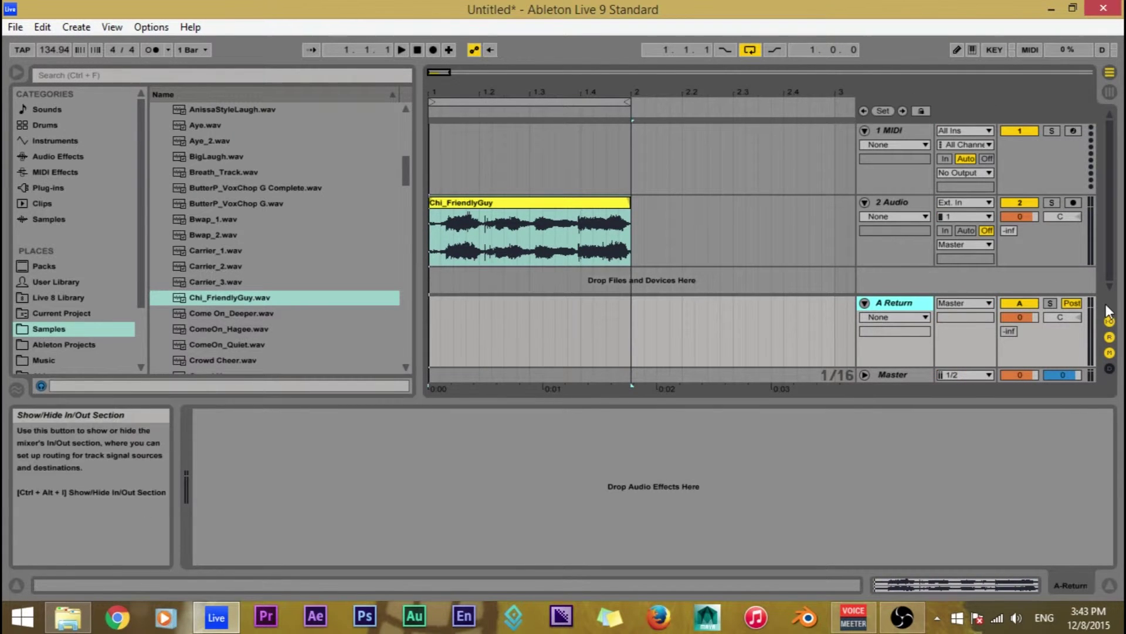
left_click(971, 244)
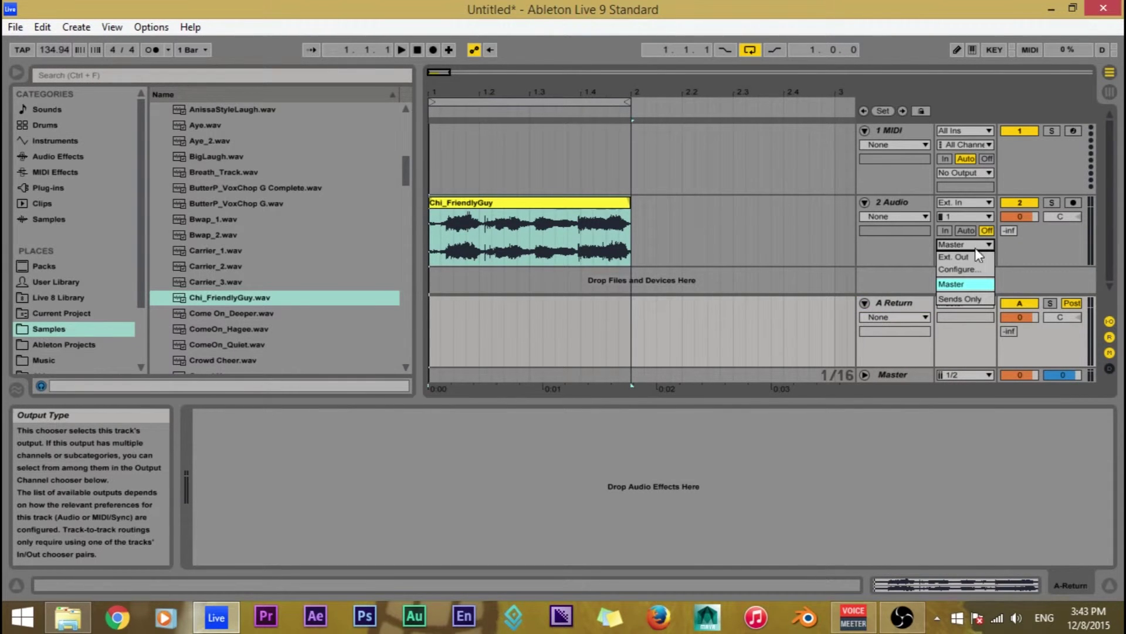
left_click(967, 298)
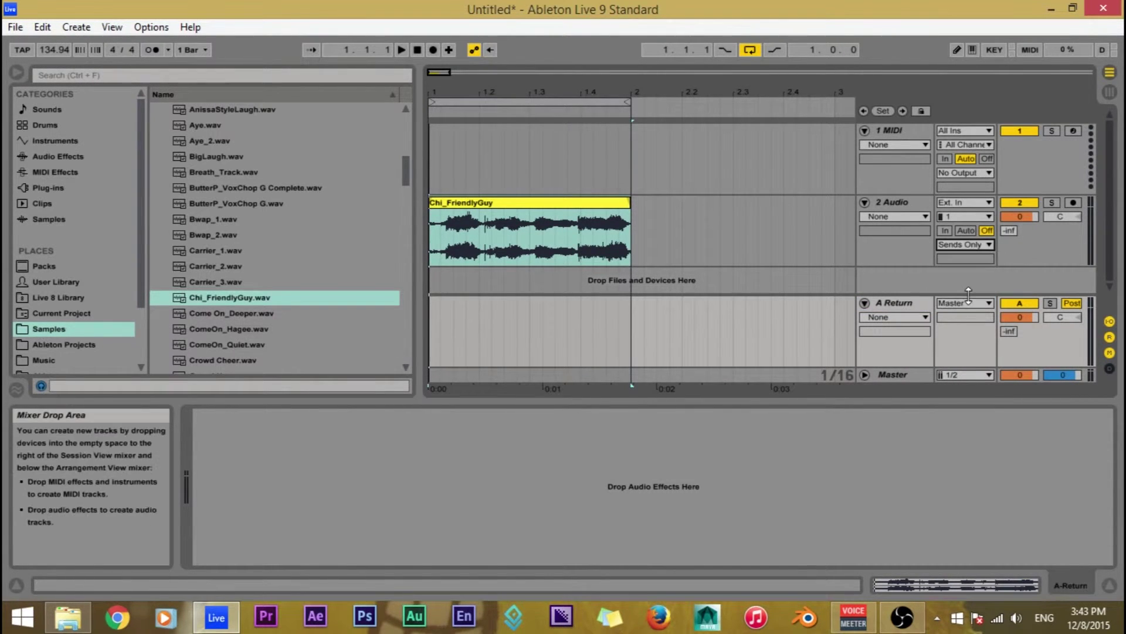
- Raise 2 Audio's Send A to 0 dB and test playback
left_click_drag(1009, 233, 1009, 176)
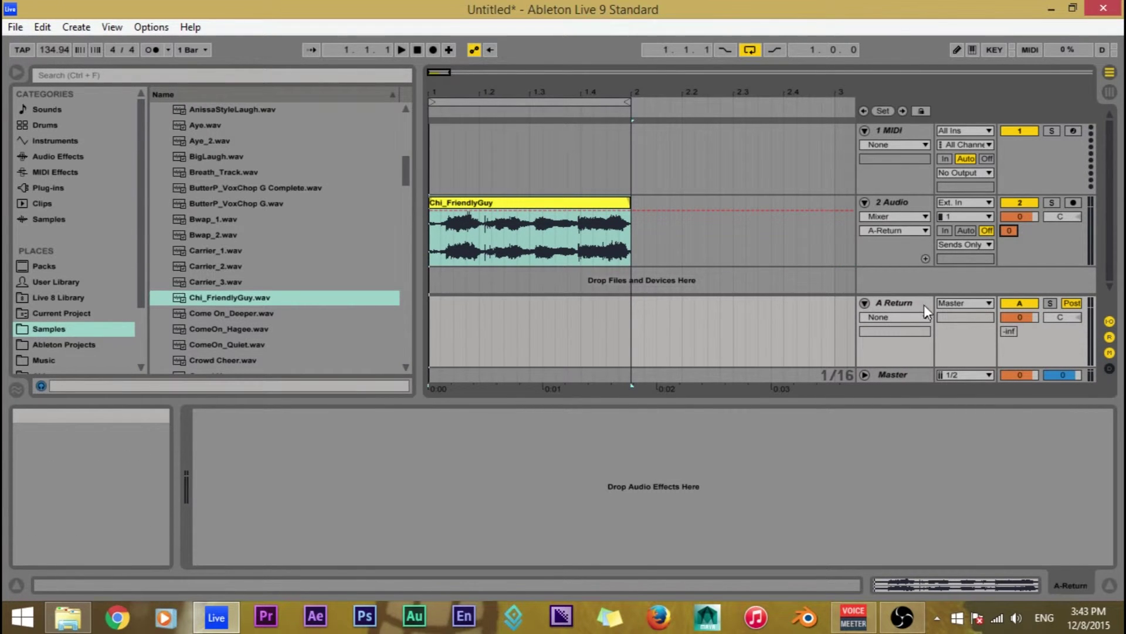
left_click(891, 204)
left_click(900, 305)
key("space")
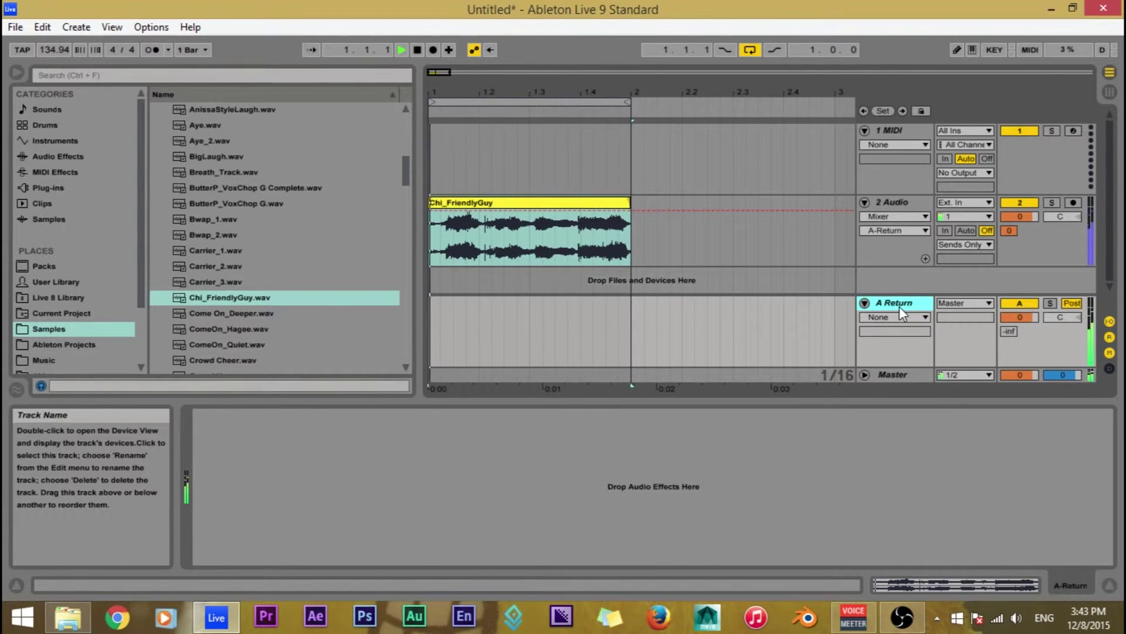
key("space")
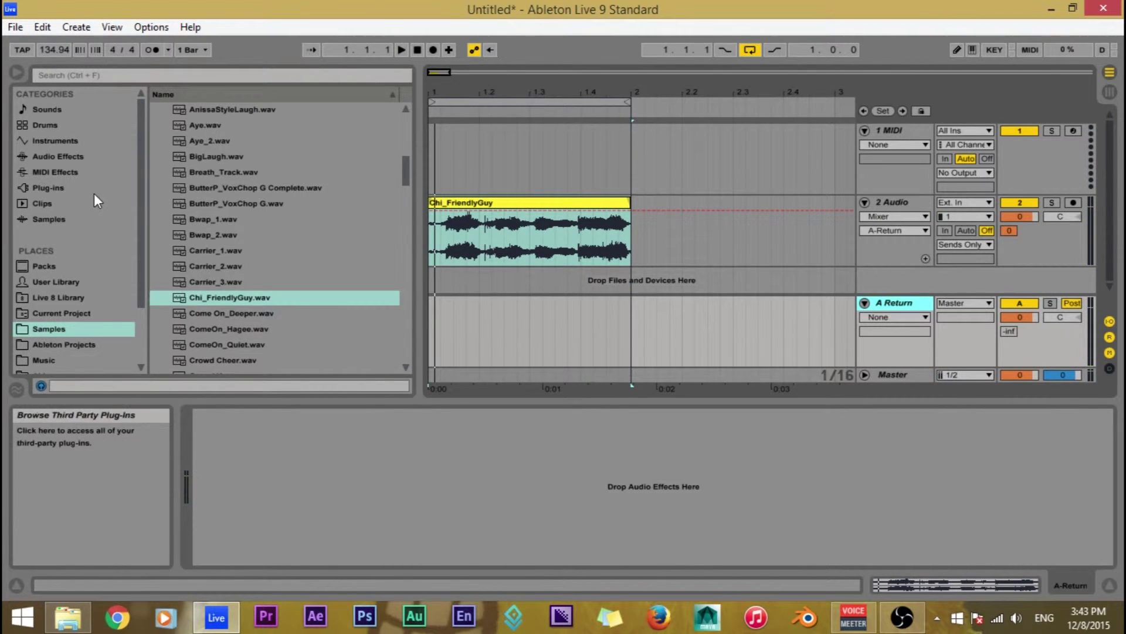
- Load FM8 FX from Plug-ins onto the A Return track
left_click(74, 189)
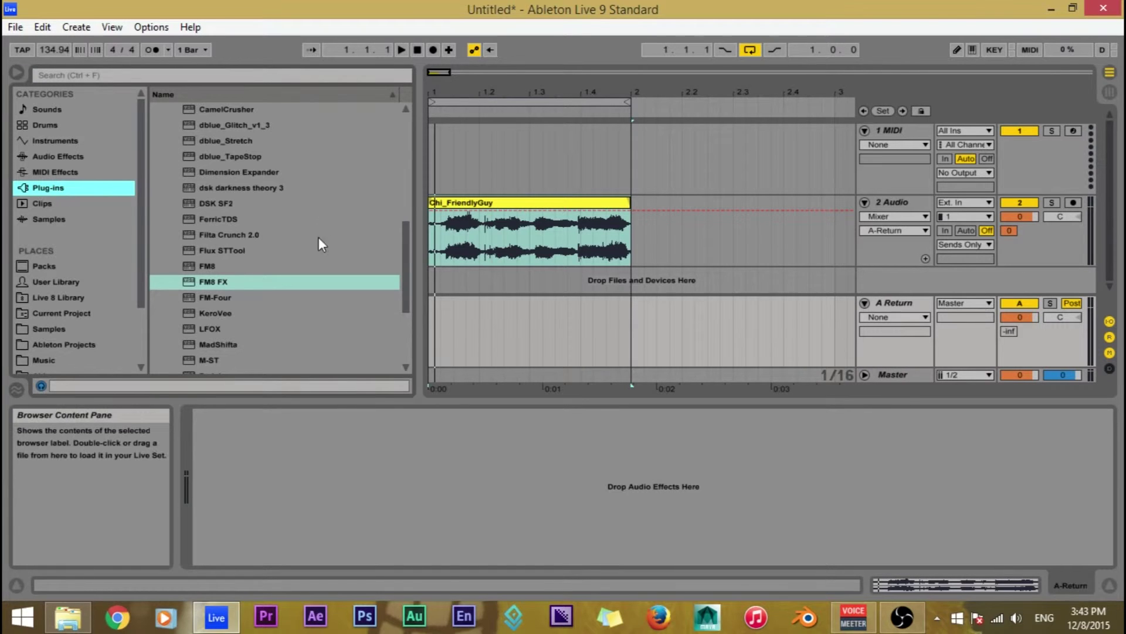
left_click(214, 283)
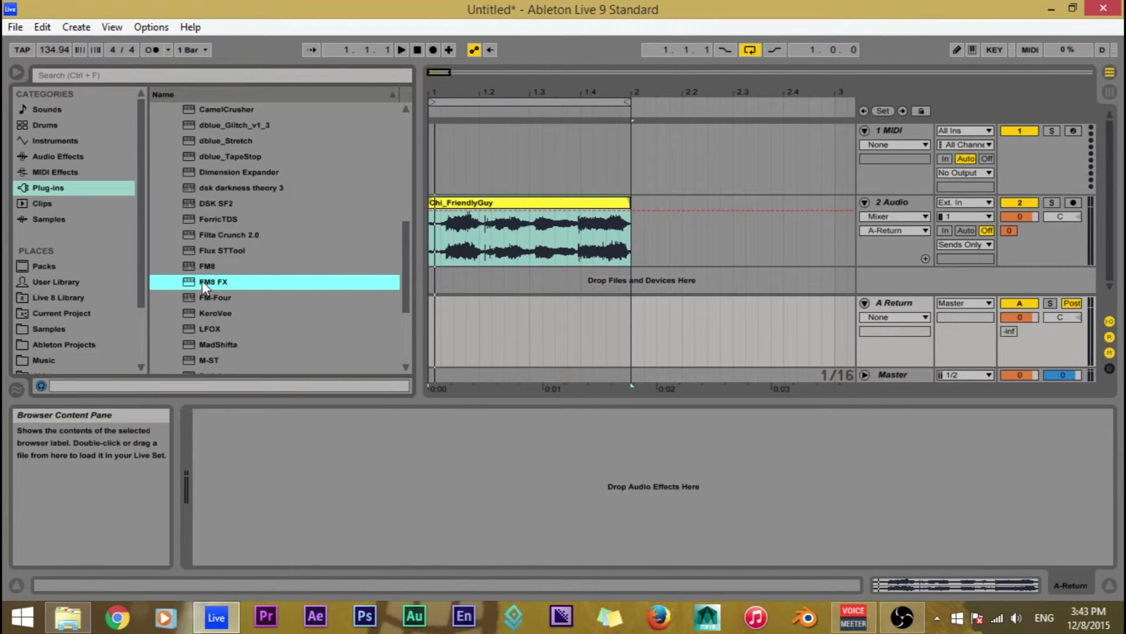
left_click_drag(552, 323, 551, 322)
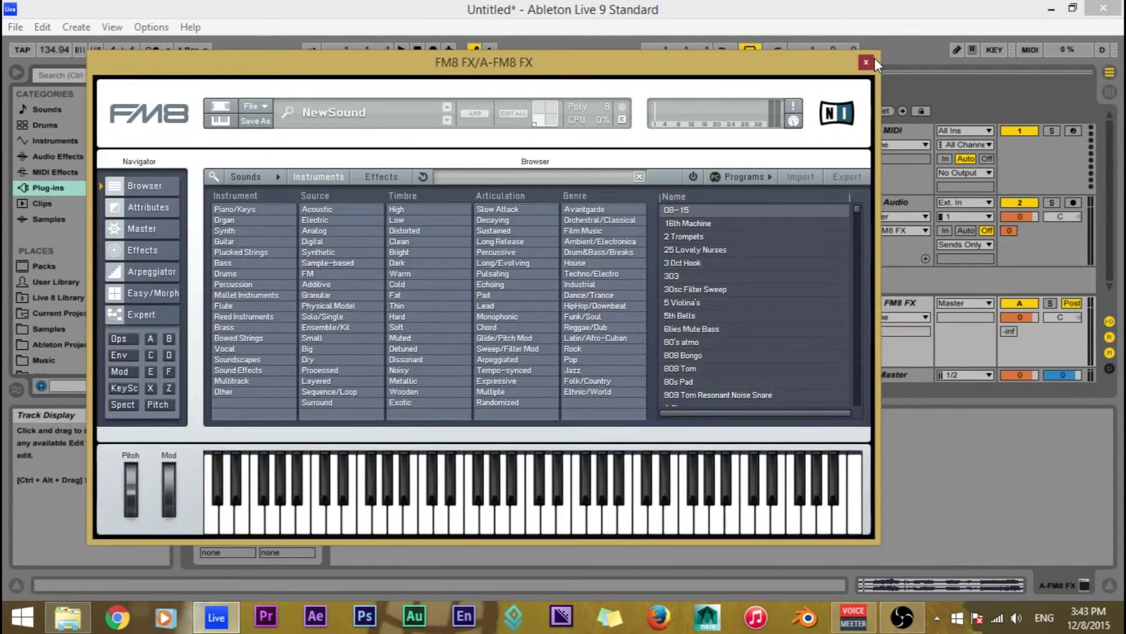
left_click(872, 60)
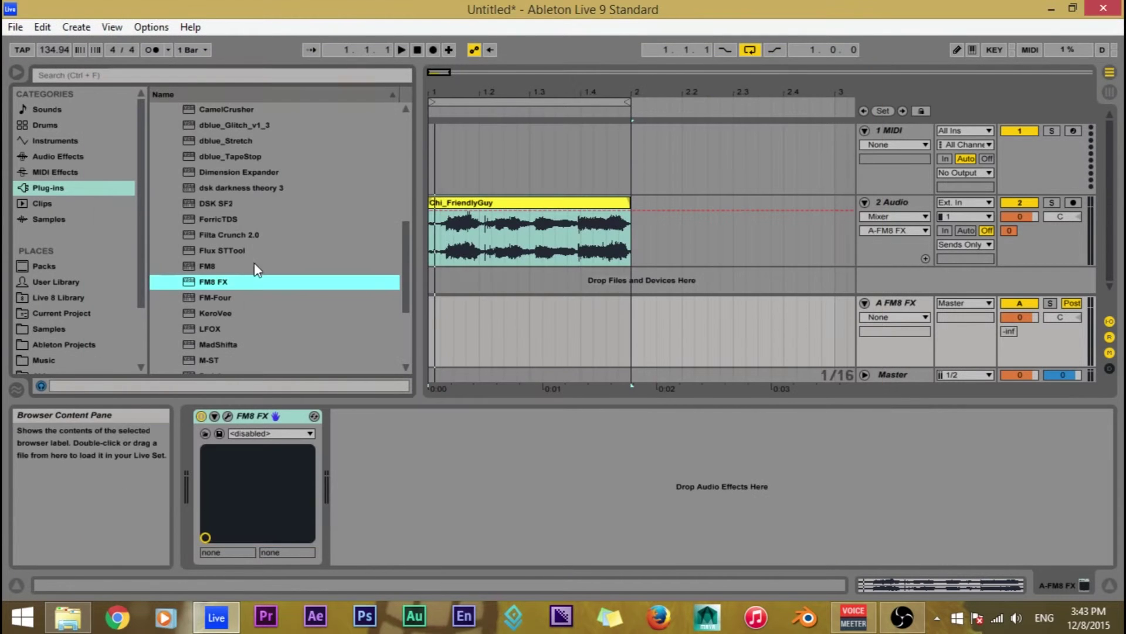
- Reopen the FM8 window on its Master page and stop playback
left_click(226, 421)
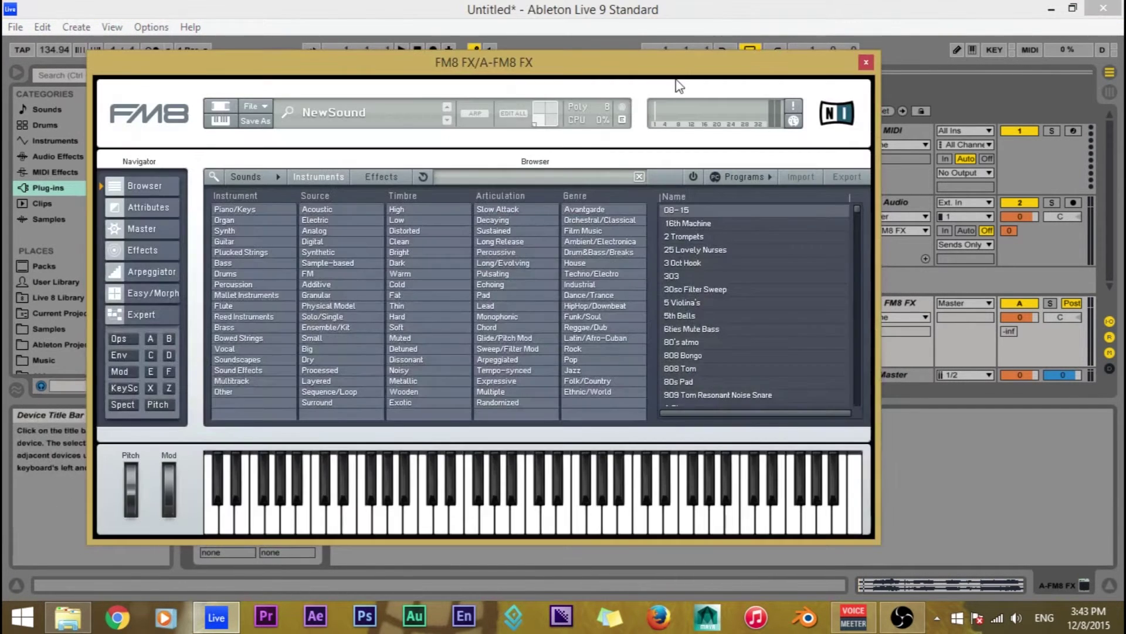
left_click_drag(678, 70, 687, 62)
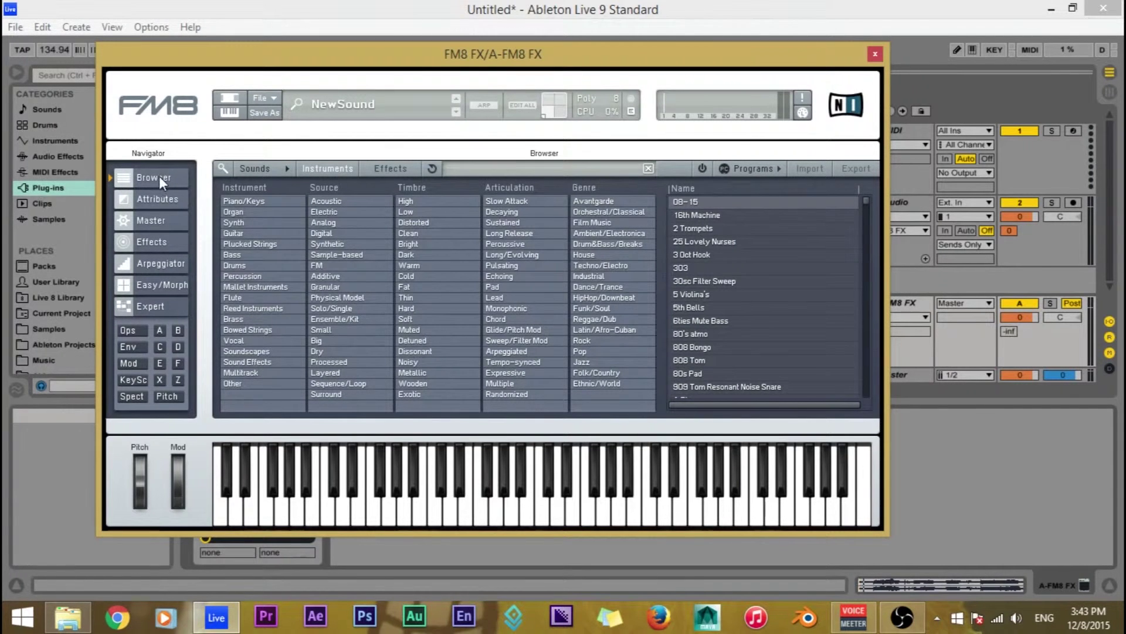
left_click(149, 222)
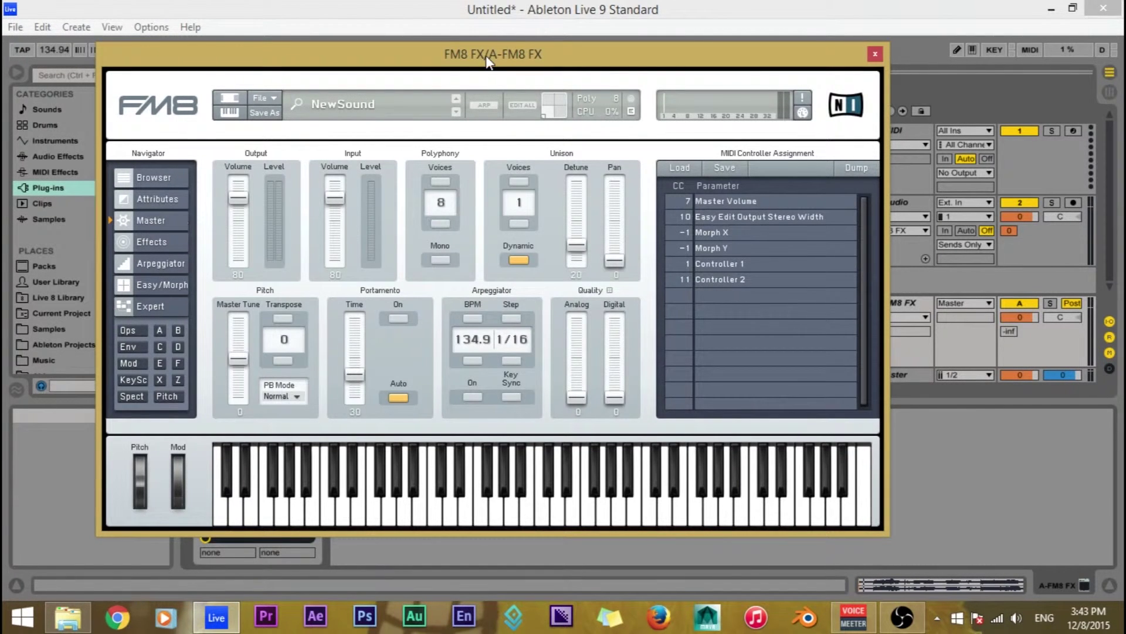
left_click_drag(486, 61, 496, 81)
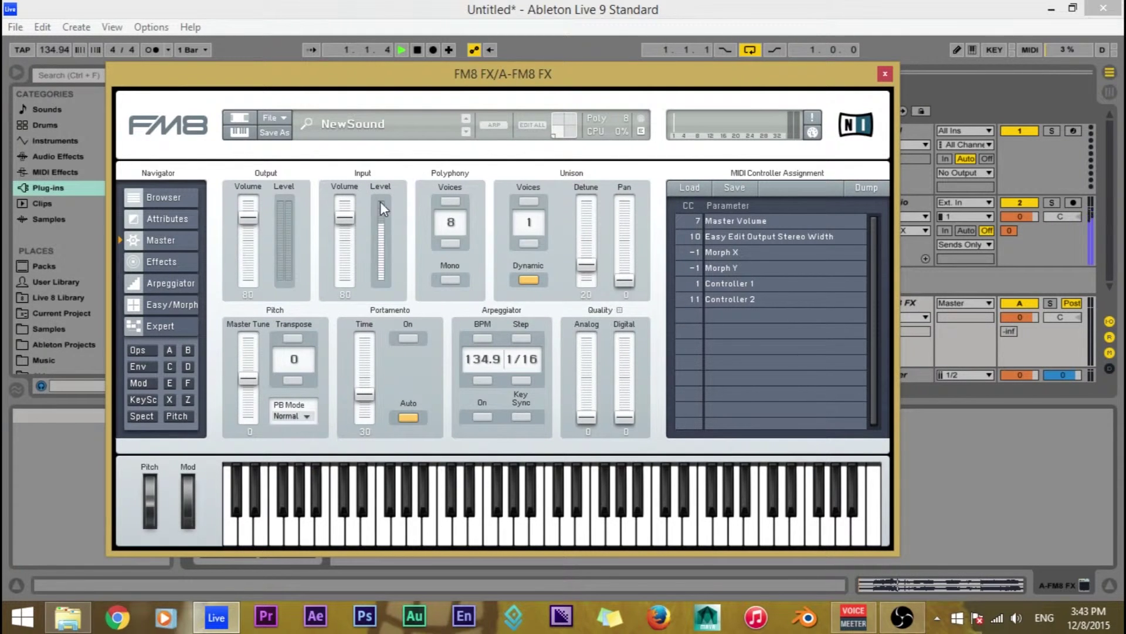
key("space")
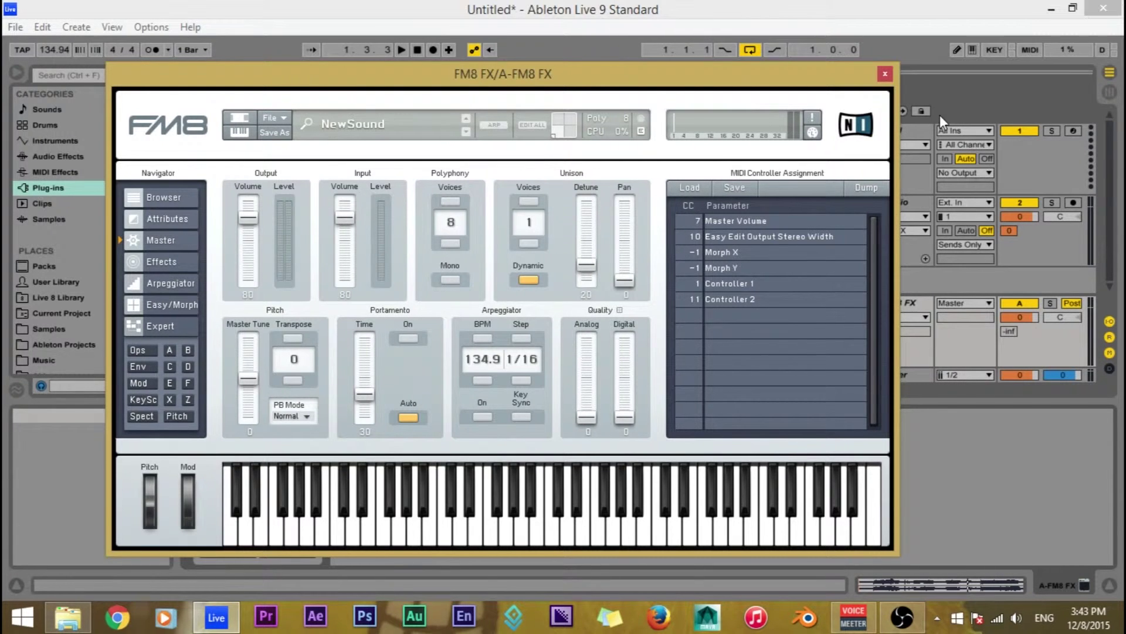
- Close the FM8 window and arm the 1 MIDI track for recording
left_click(886, 73)
left_click(897, 131)
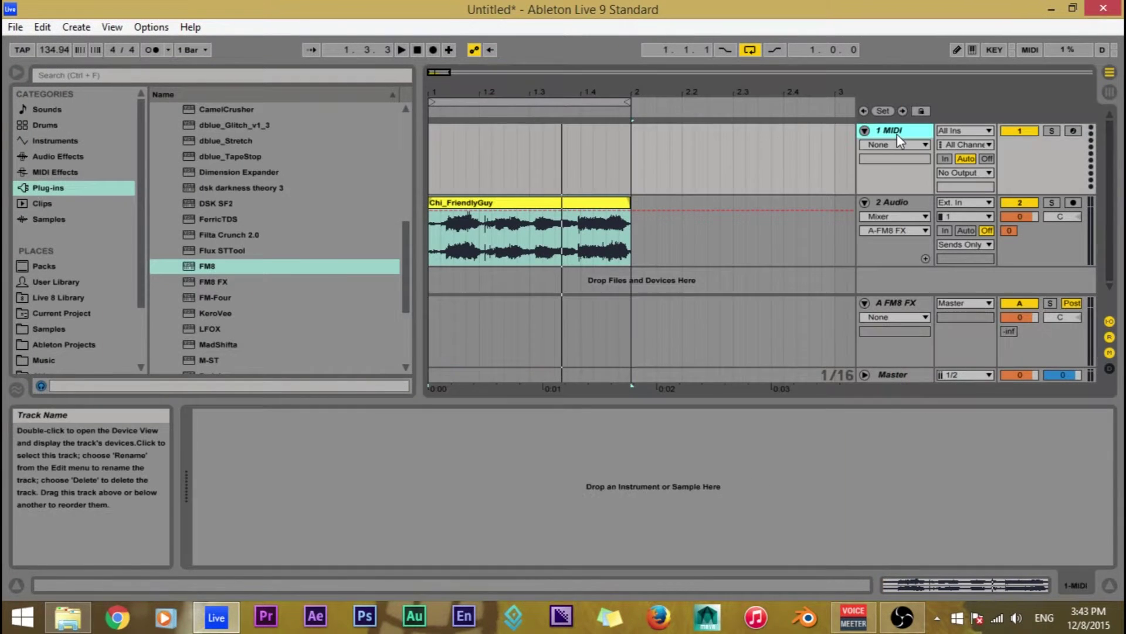
left_click(1077, 130)
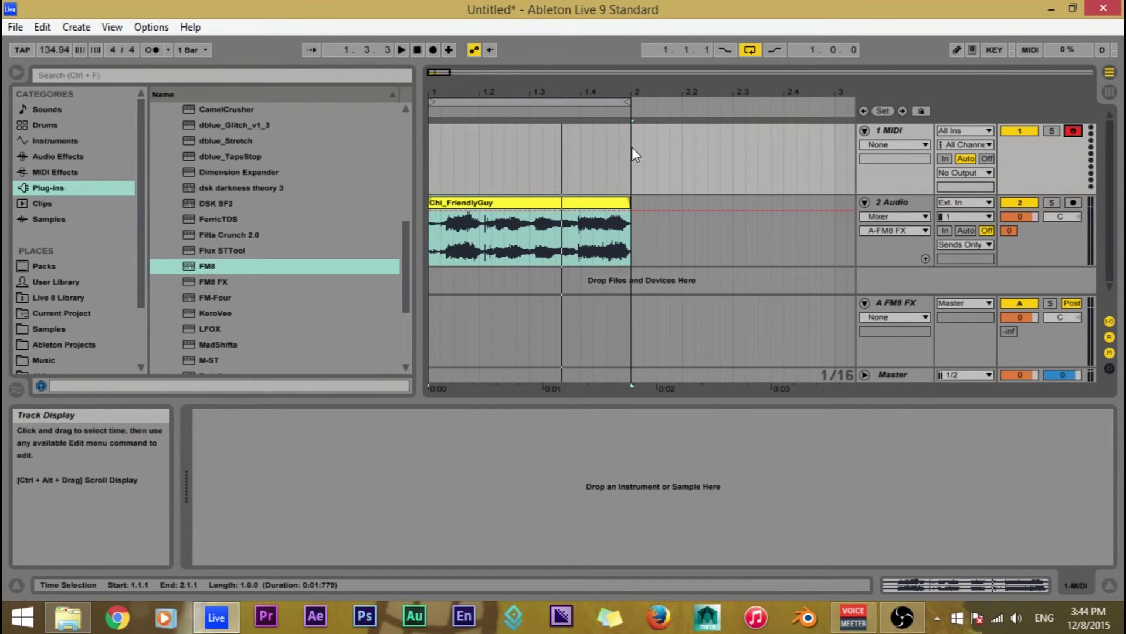
- Insert an empty MIDI clip in bars 1–2 on 1 MIDI, then remove it
left_click_drag(632, 147, 452, 142)
right_click(486, 148)
left_click(540, 237)
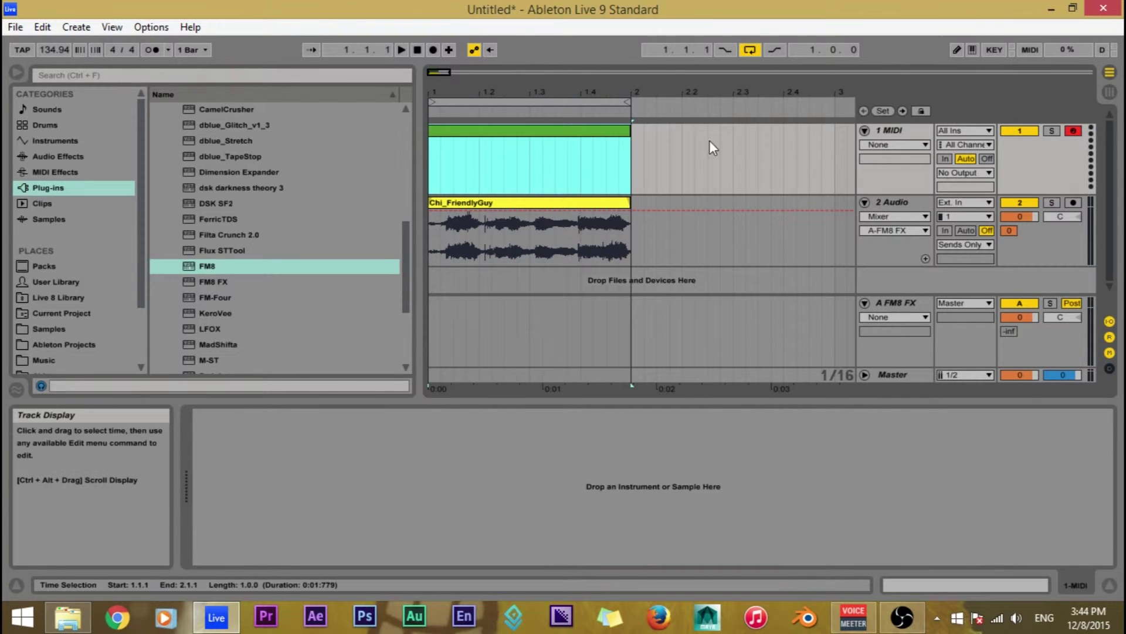
key("Delete")
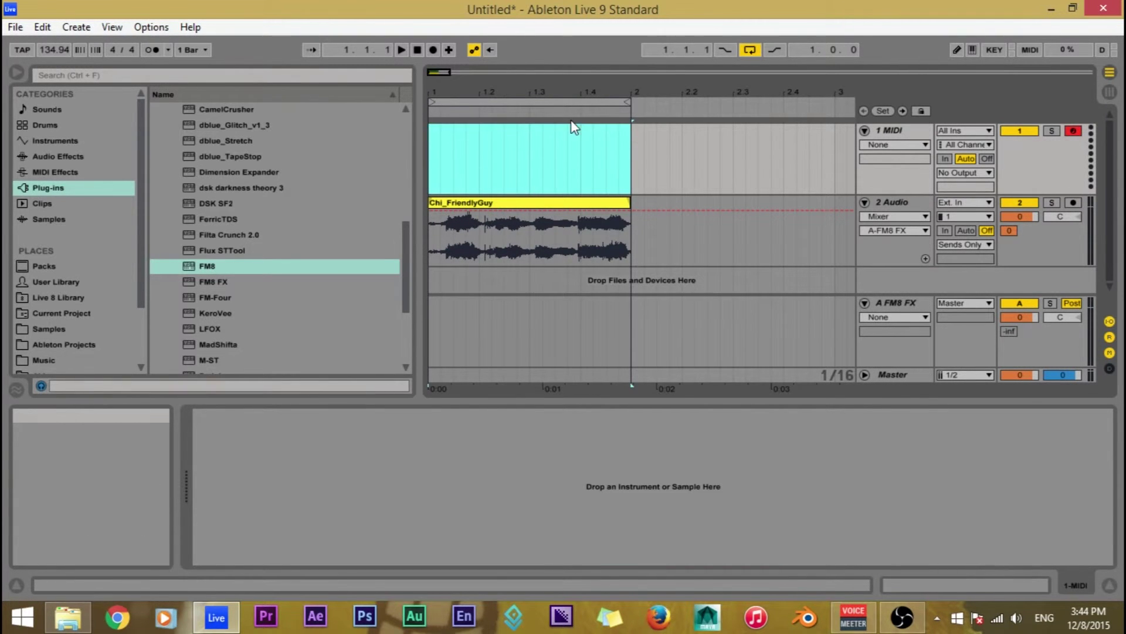
left_click(892, 125)
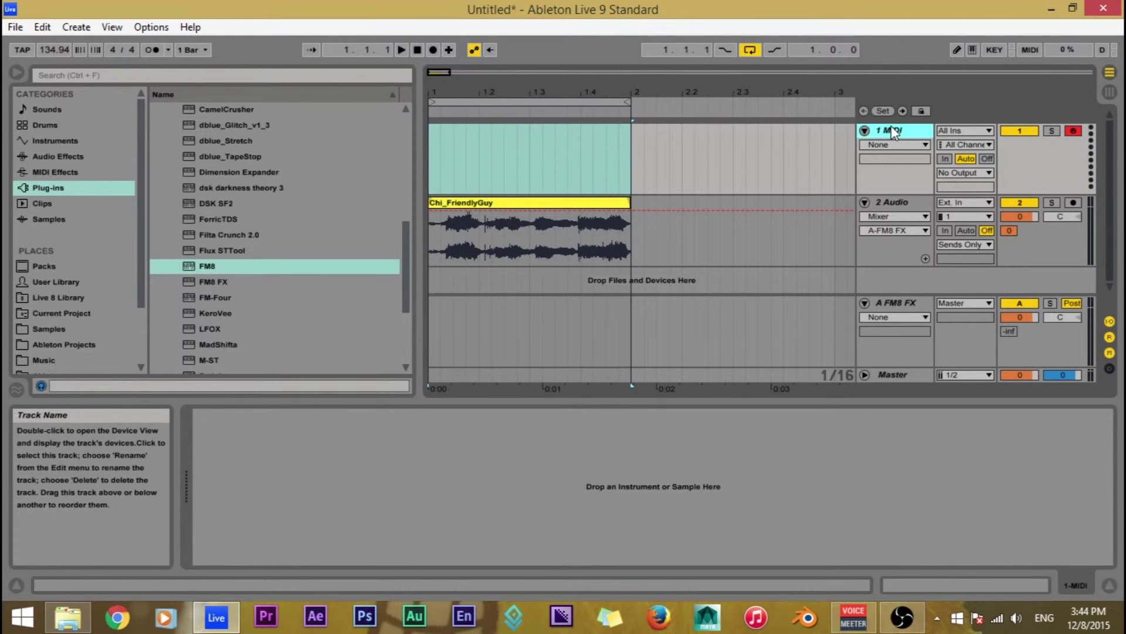
left_click(911, 301)
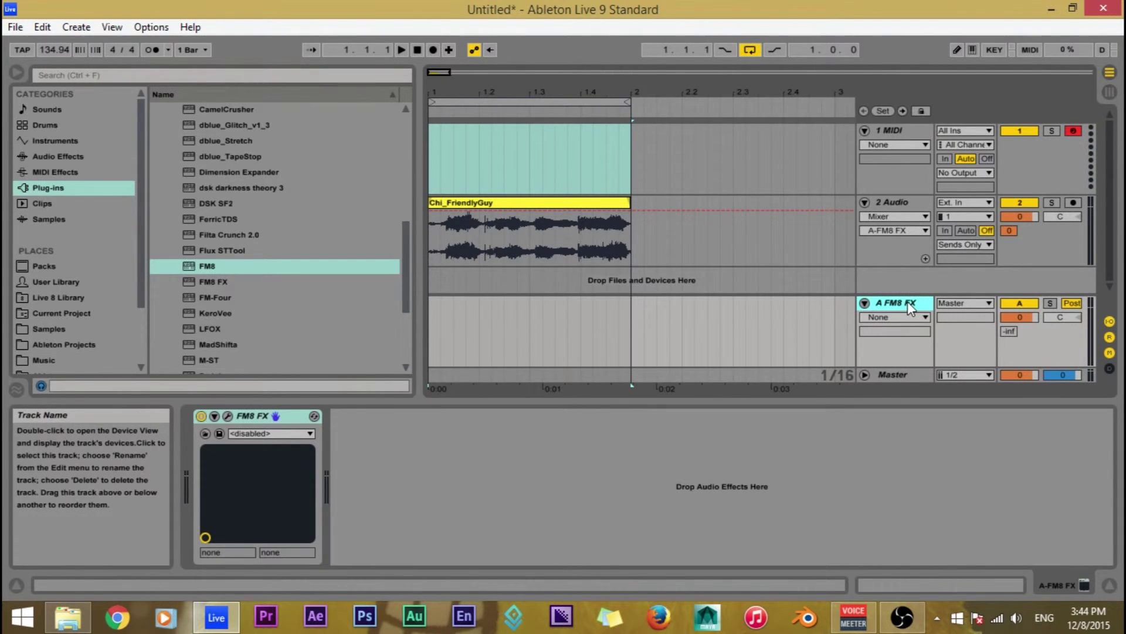
- Set 1 MIDI's MIDI To output to A-FM8 FX, then select that return track
left_click(904, 128)
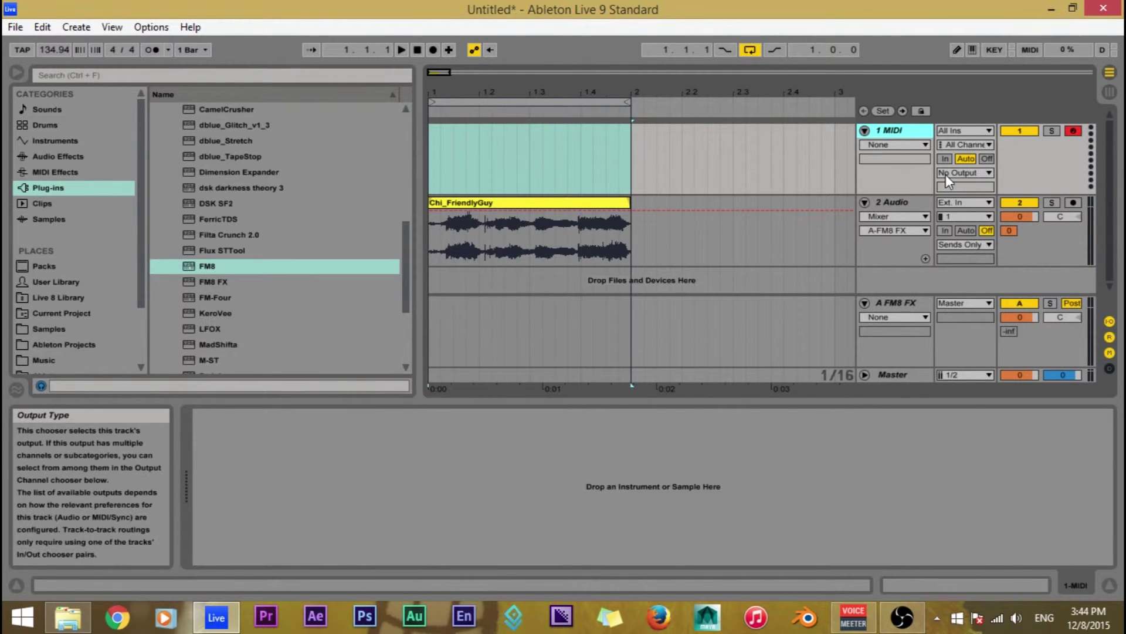
left_click(962, 173)
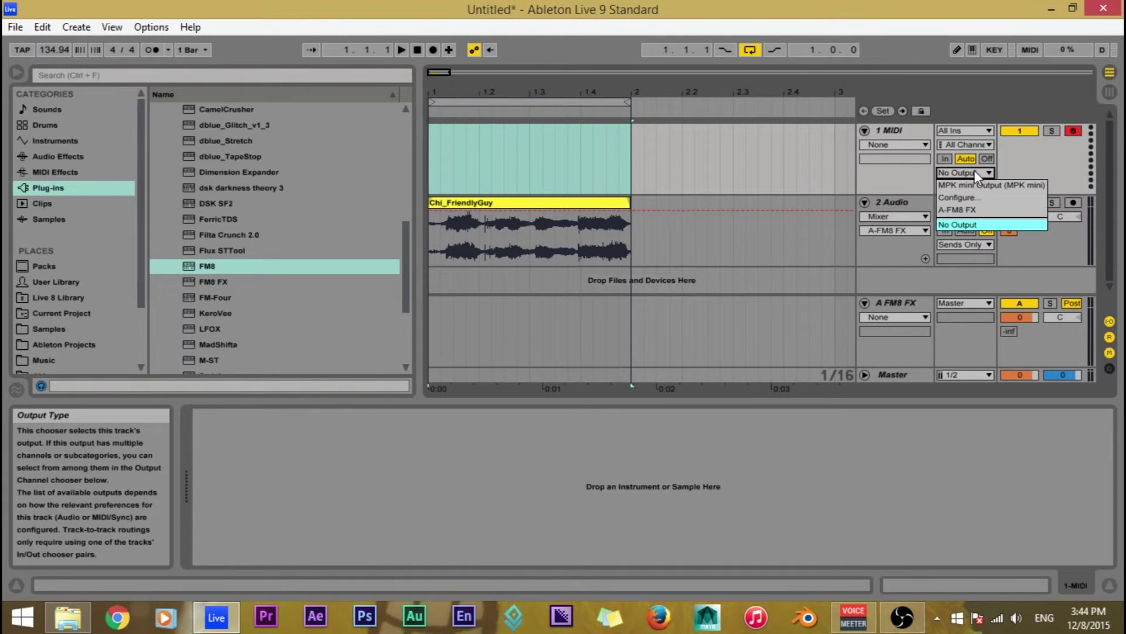
left_click(972, 209)
left_click(891, 301)
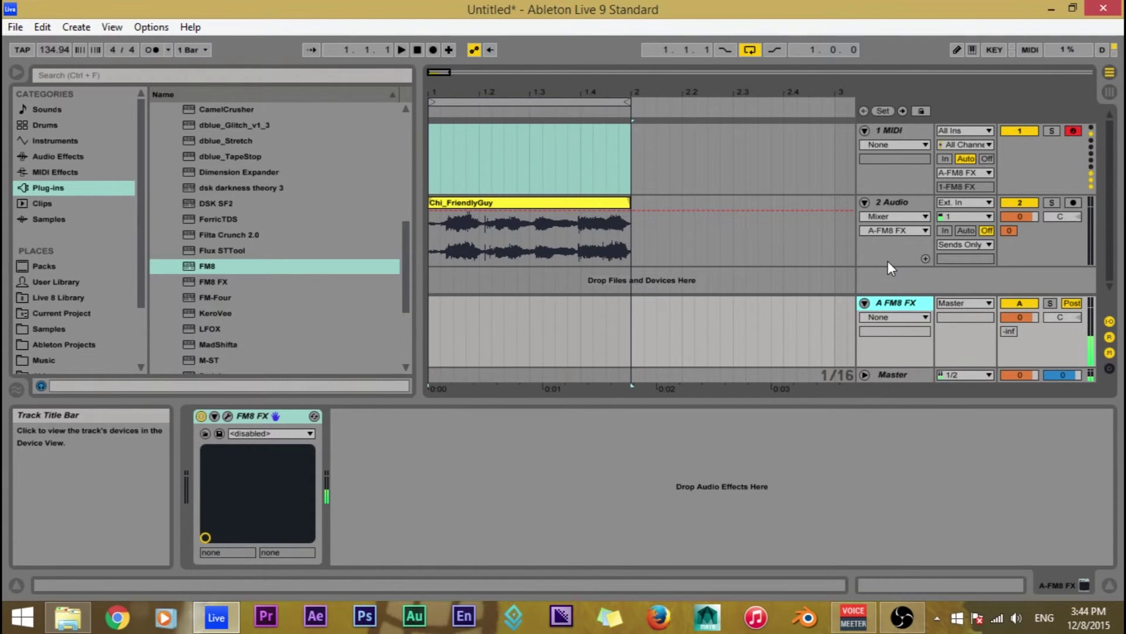
- Open FM8's Expert Ops page and adjust operator E's modulation of F in the FM Matrix
left_click(228, 415)
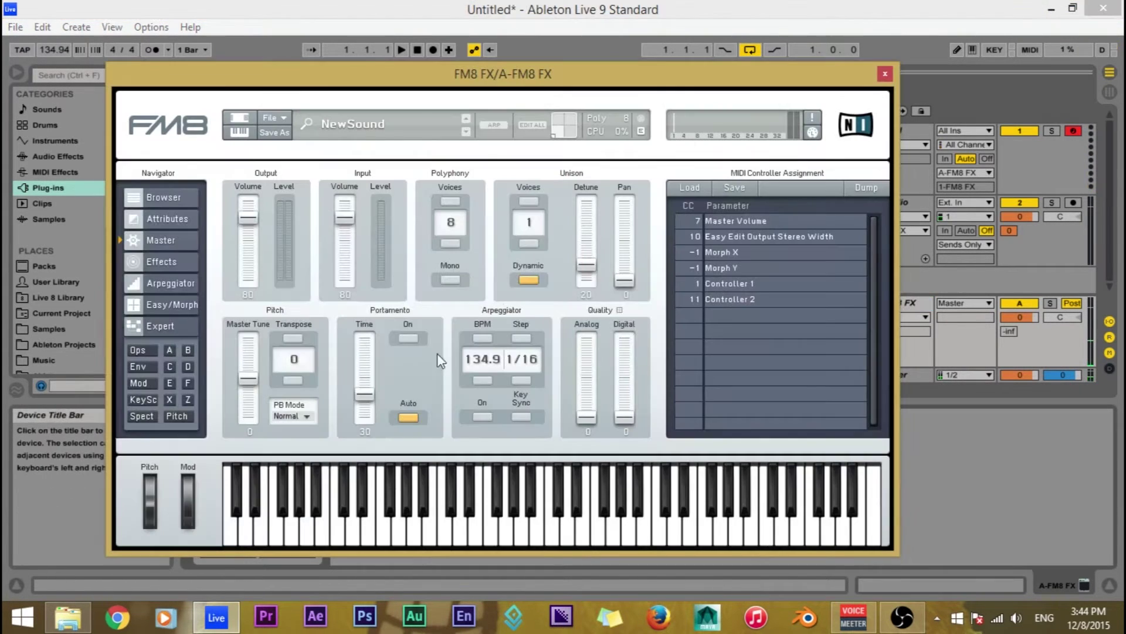
left_click(136, 352)
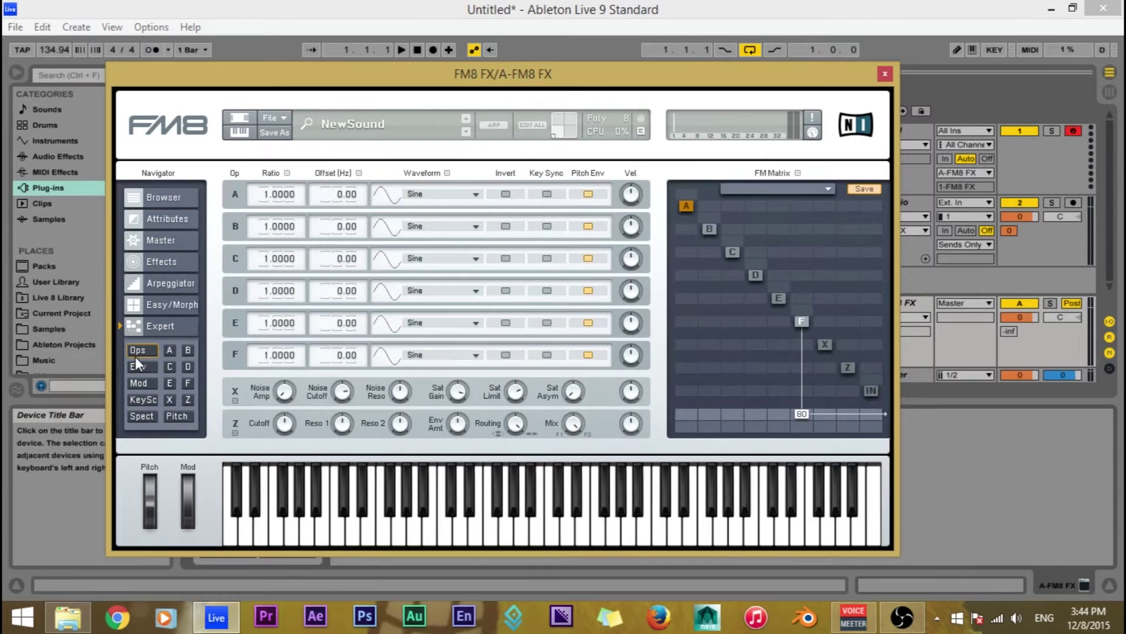
left_click_drag(783, 317, 777, 237)
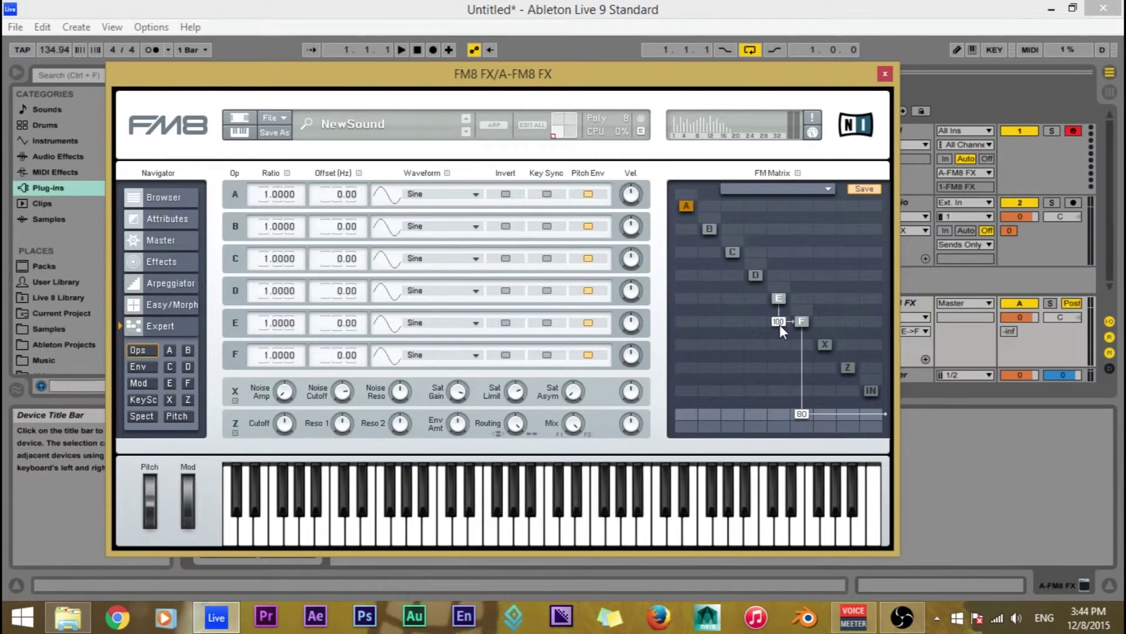
left_click_drag(737, 87, 717, 71)
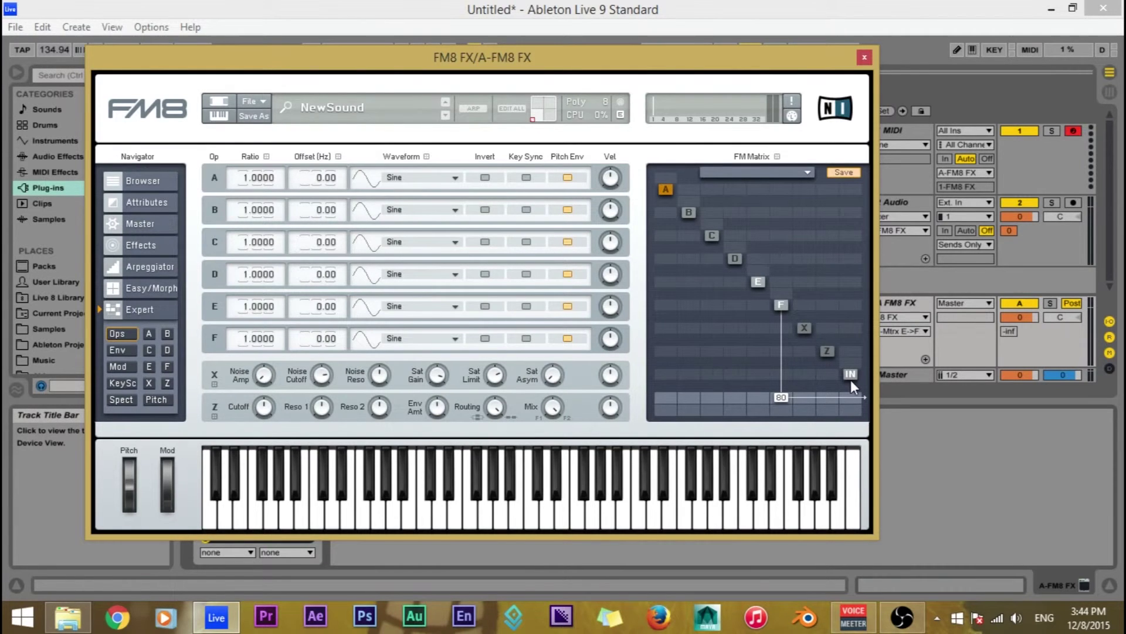
- In FM8's matrix, remove operator F's direct output and set the IN output to 67
left_click(657, 14)
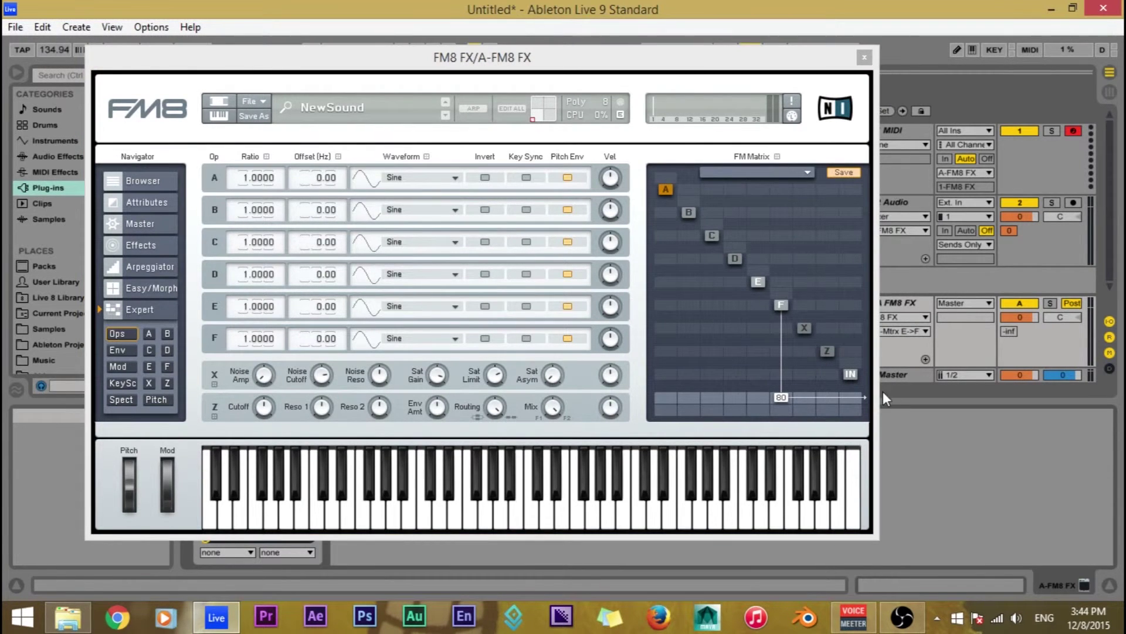
left_click_drag(851, 396, 858, 342)
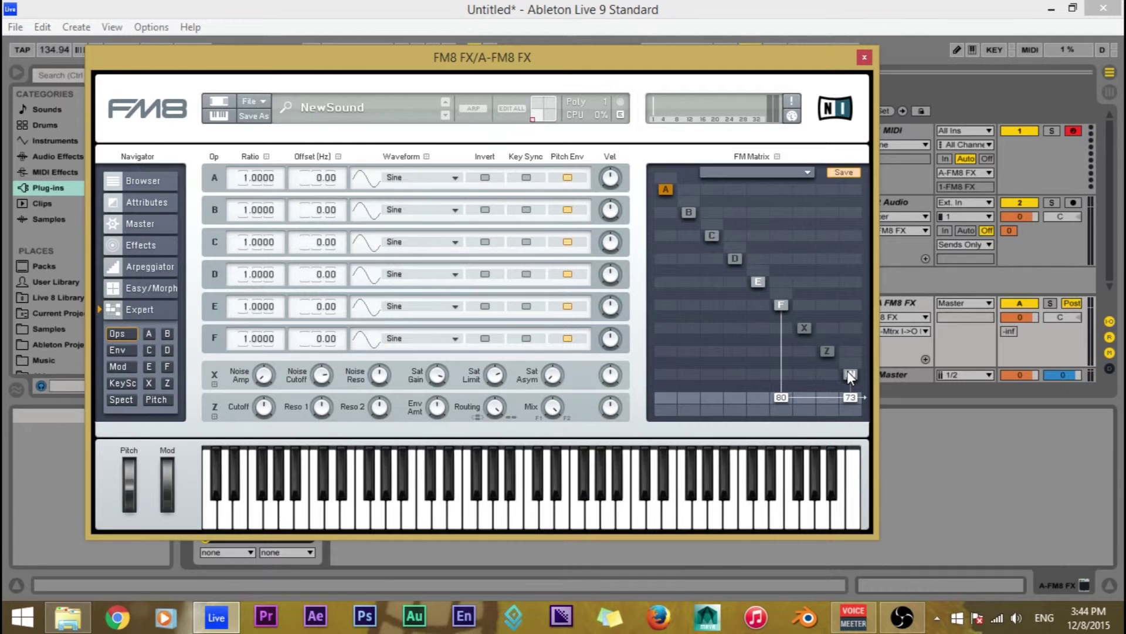
double_click(787, 395)
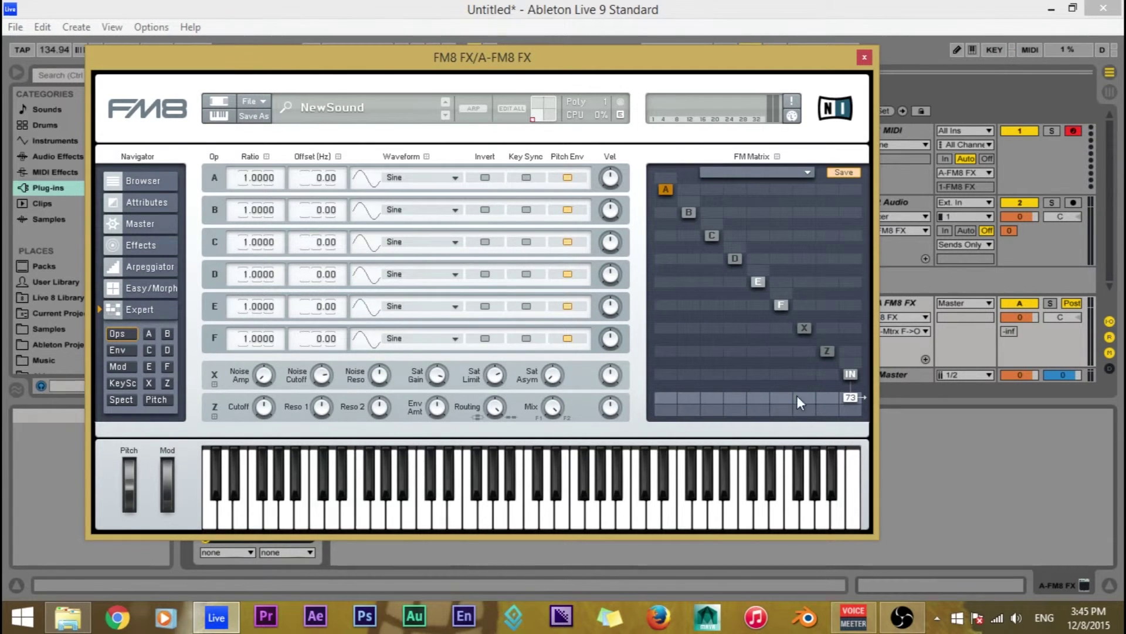
double_click(843, 399)
left_click_drag(846, 397, 770, 319)
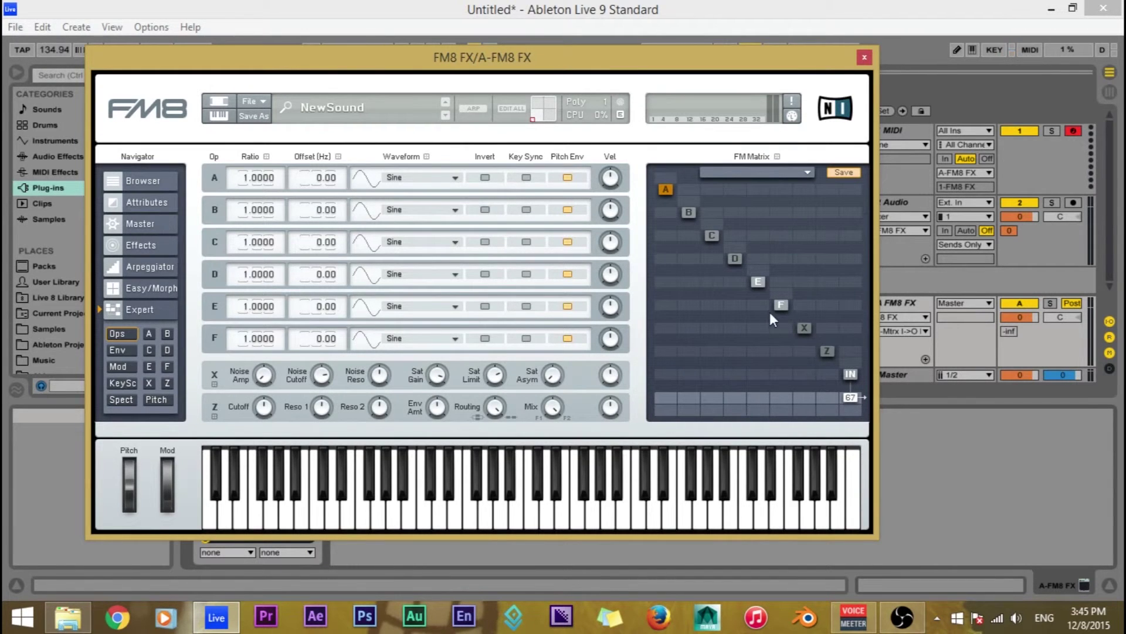
- Add matrix modulation routes F→IN at 51, E→F at 100 and IN→F at 57
left_click(780, 375)
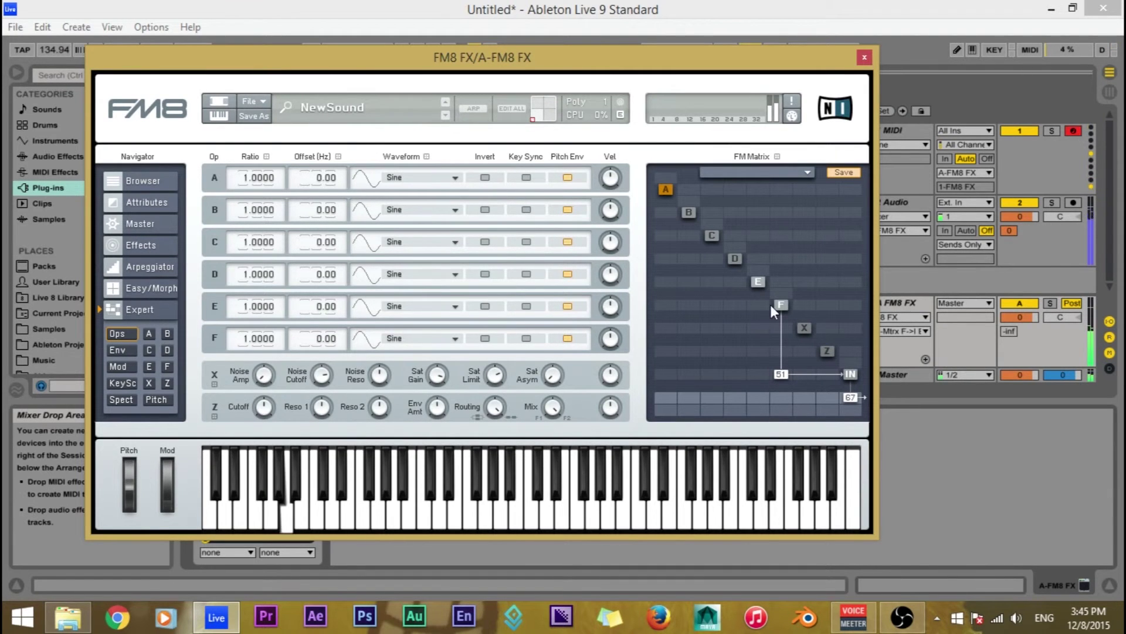
left_click_drag(768, 305, 751, 229)
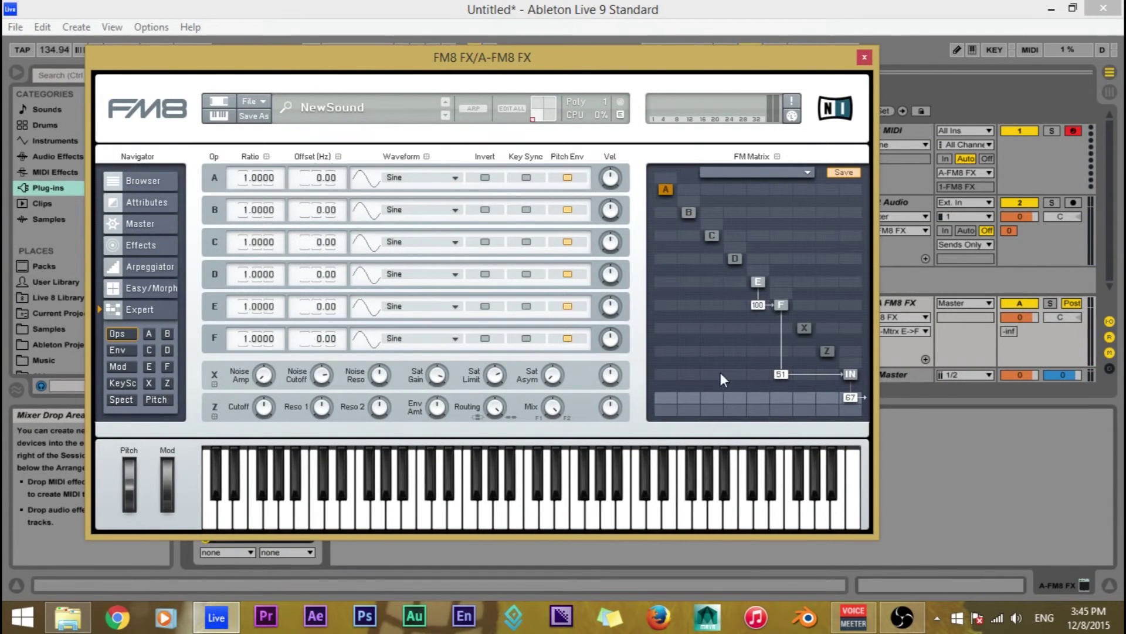
left_click_drag(854, 304, 853, 263)
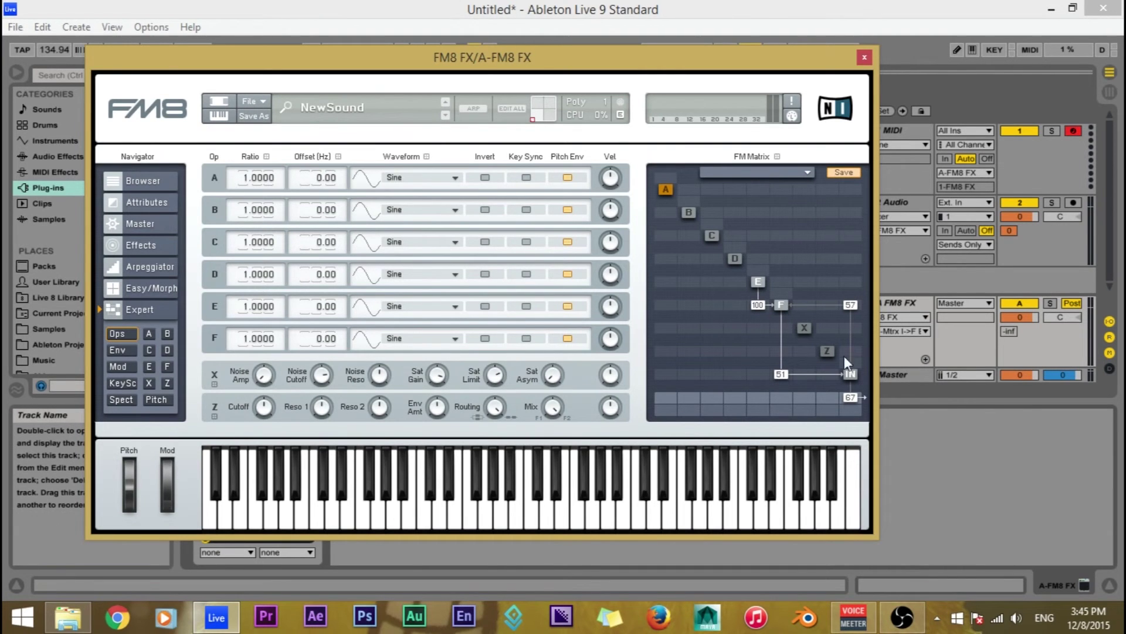